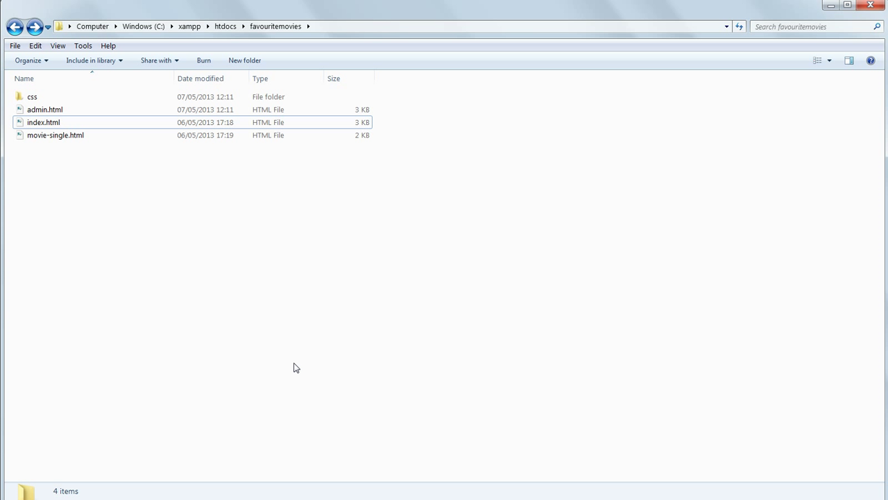
View the plain index.html in Firefox, then the finished styled layout in the second tab
{"action": "key", "text": "alt+Tab"}
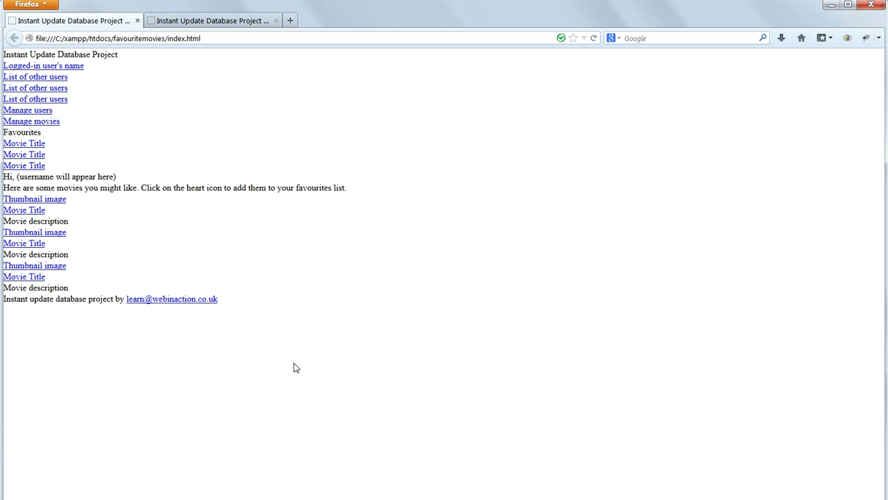
{"action": "left_click", "coordinate": [208, 21]}
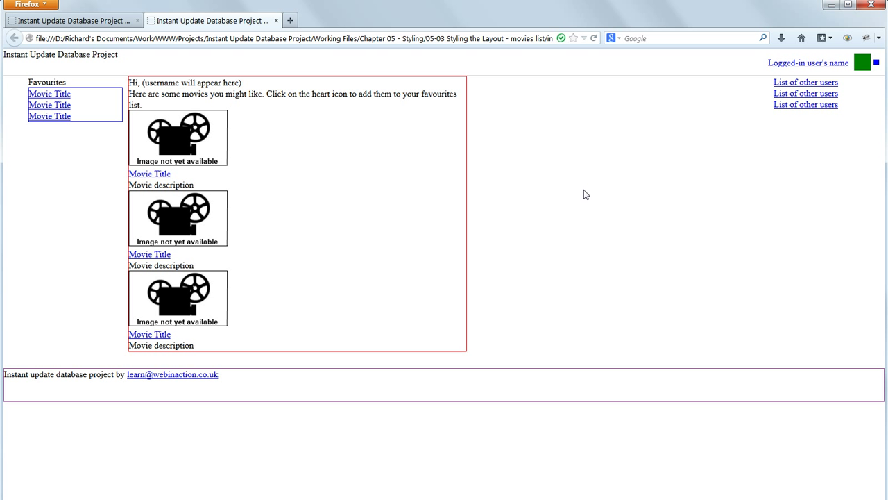
Duplicate the css/reset.css link line onto a new line below it in index.html
{"action": "key", "text": "alt+Tab"}
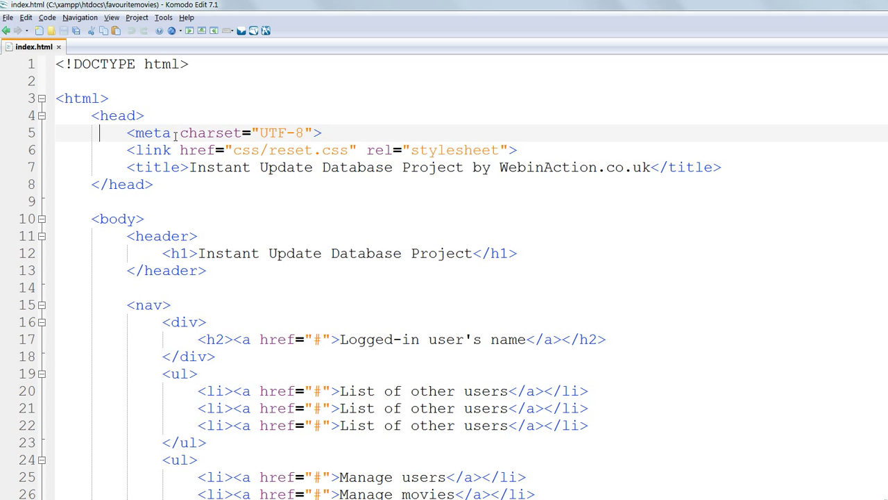
{"action": "key", "text": "Down"}
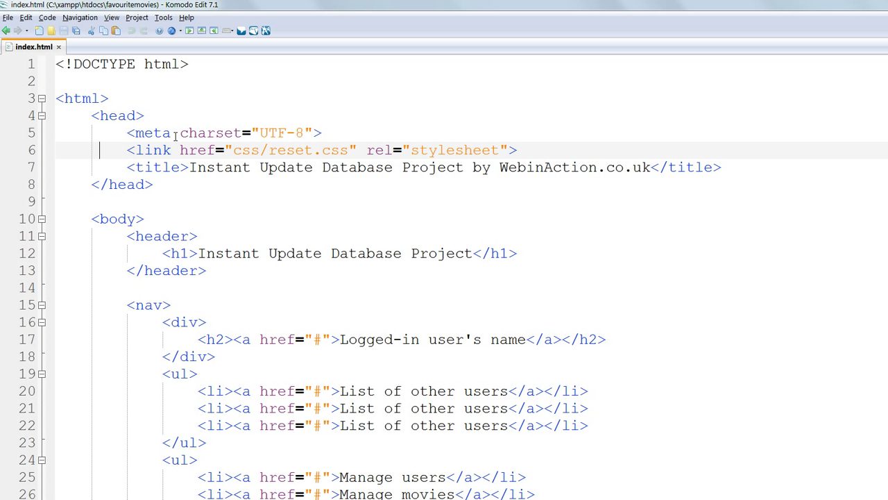
{"action": "key", "text": "Right"}
{"action": "key", "text": "Right"}
{"action": "key", "text": "shift+End"}
{"action": "key", "text": "alt+e"}
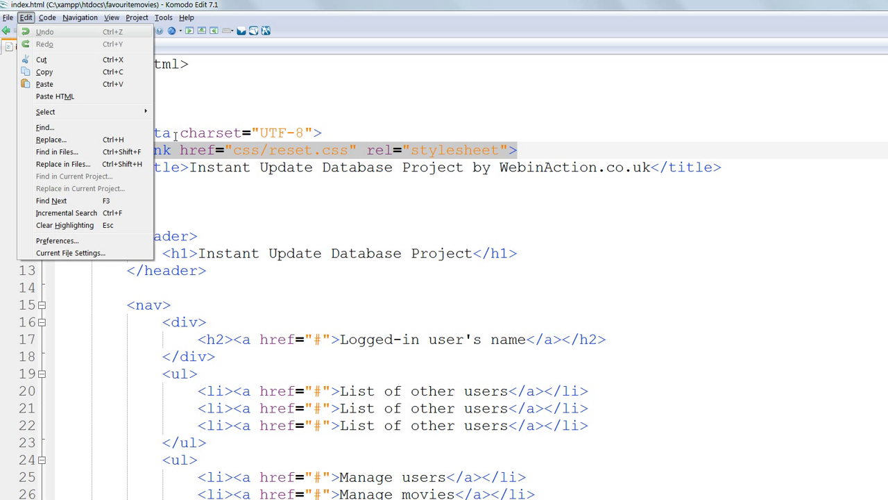
{"action": "key", "text": "c"}
{"action": "key", "text": "End"}
{"action": "key", "text": "Return"}
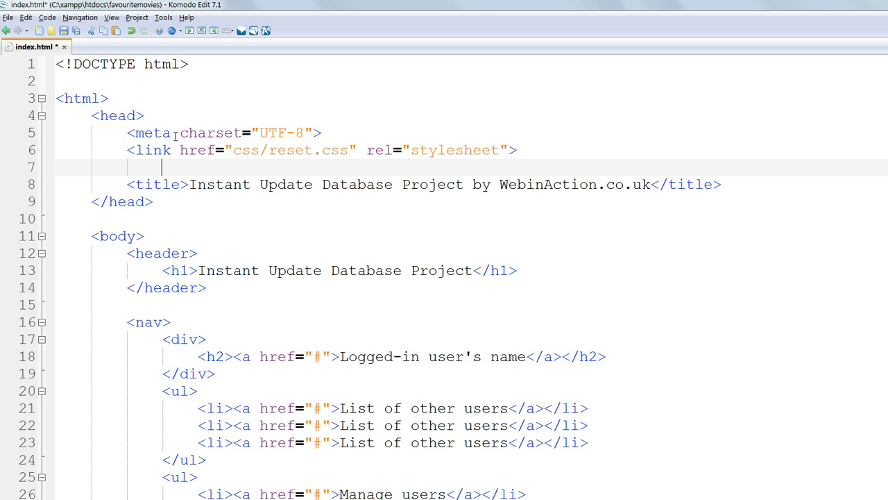
{"action": "key", "text": "alt+e"}
{"action": "key", "text": "p"}
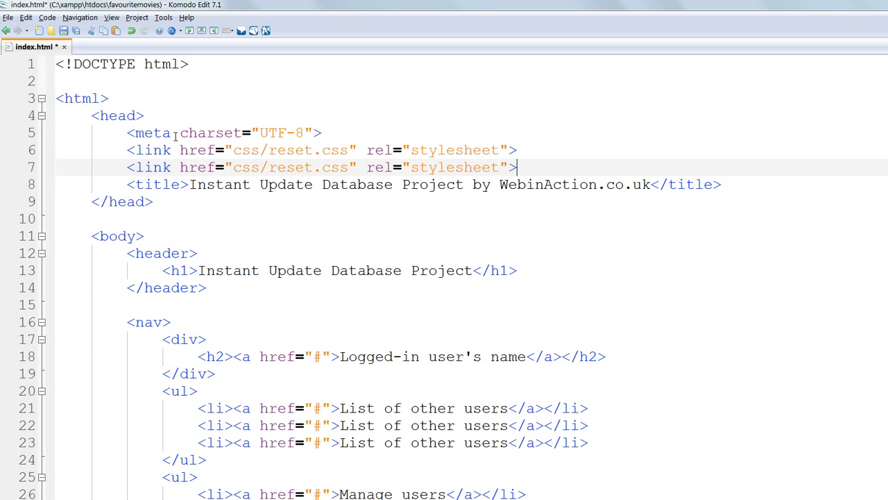
Change the copied link to css/style.css and save index.html
{"action": "key", "text": "ctrl+Left"}
{"action": "key", "text": "ctrl+Left"}
{"action": "key", "text": "ctrl+Left"}
{"action": "key", "text": "ctrl+Left"}
{"action": "key", "text": "ctrl+Left"}
{"action": "key", "text": "shift+Left"}
{"action": "key", "text": "shift+Left"}
{"action": "key", "text": "shift+Left"}
{"action": "key", "text": "shift+Left"}
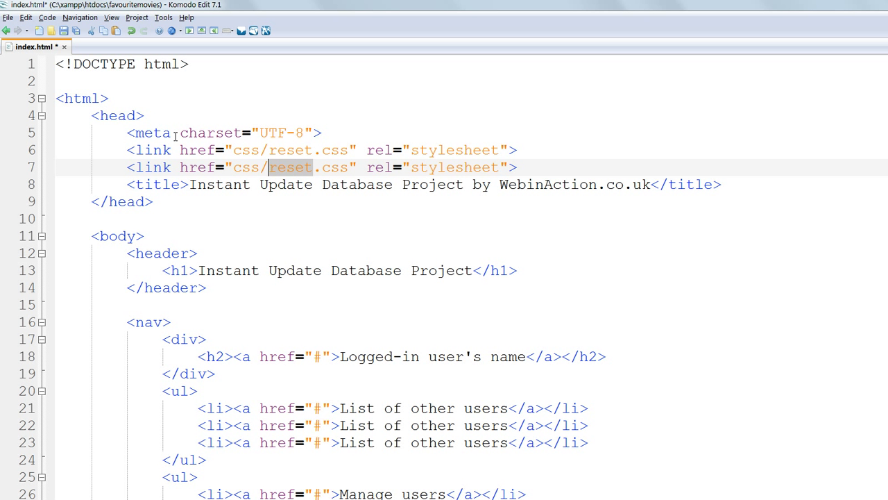
{"action": "type", "text": "style"}
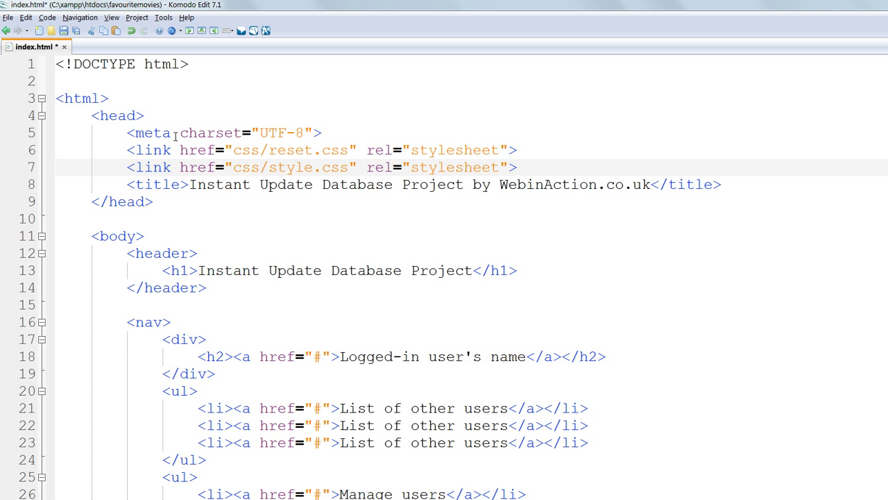
{"action": "key", "text": "ctrl+s"}
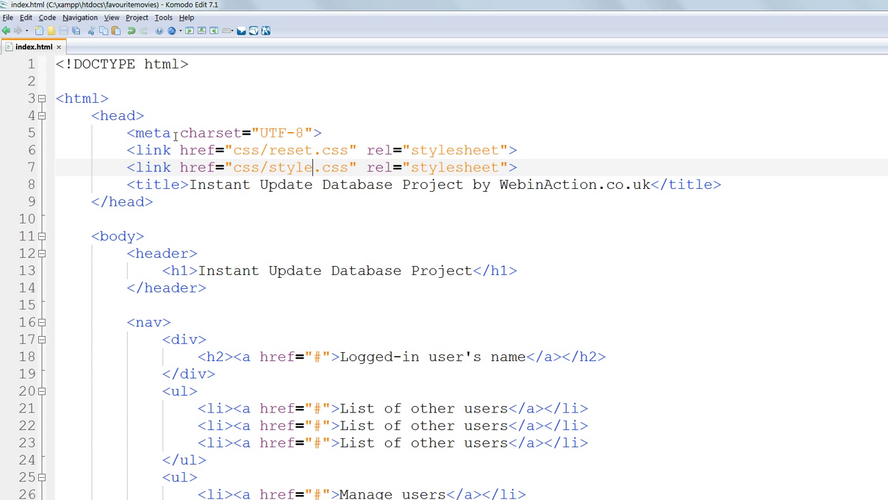
Create a new text document in the css folder, rename it style.css, and open it in Komodo Edit
{"action": "key", "text": "alt+Tab"}
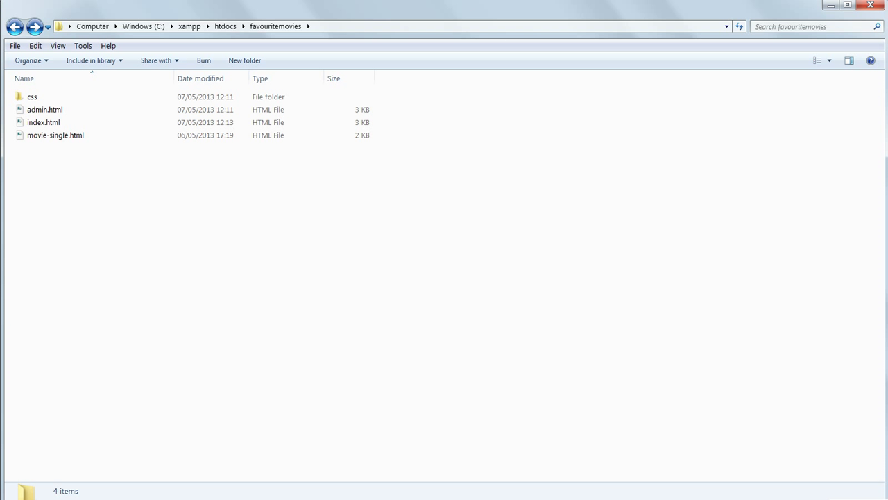
{"action": "double_click", "coordinate": [32, 96]}
{"action": "left_click", "coordinate": [41, 97]}
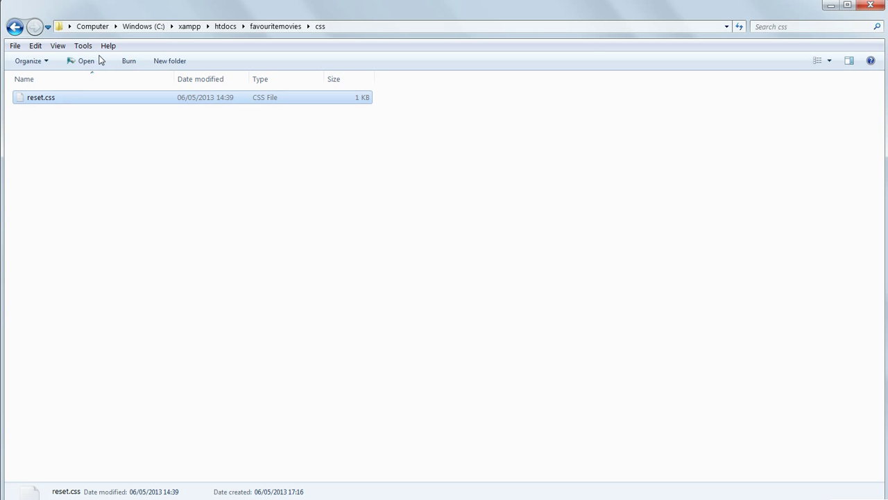
{"action": "right_click", "coordinate": [89, 126]}
{"action": "mouse_move", "coordinate": [116, 260]}
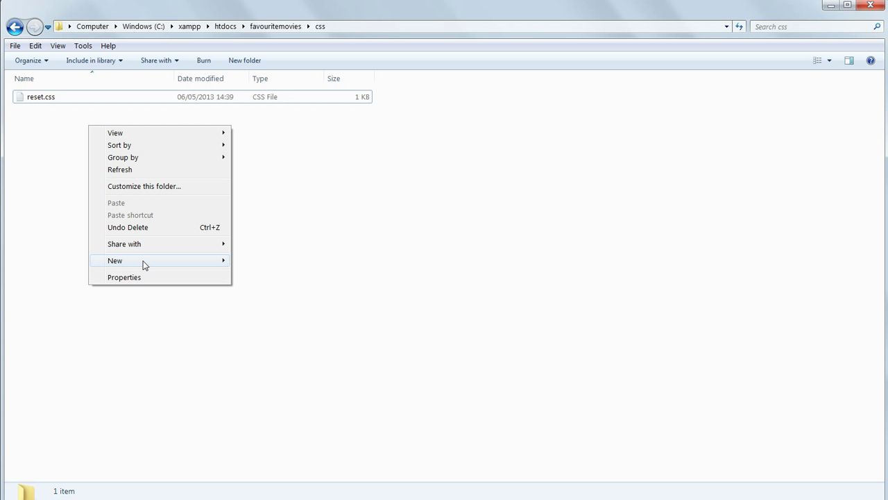
{"action": "left_click", "coordinate": [272, 342]}
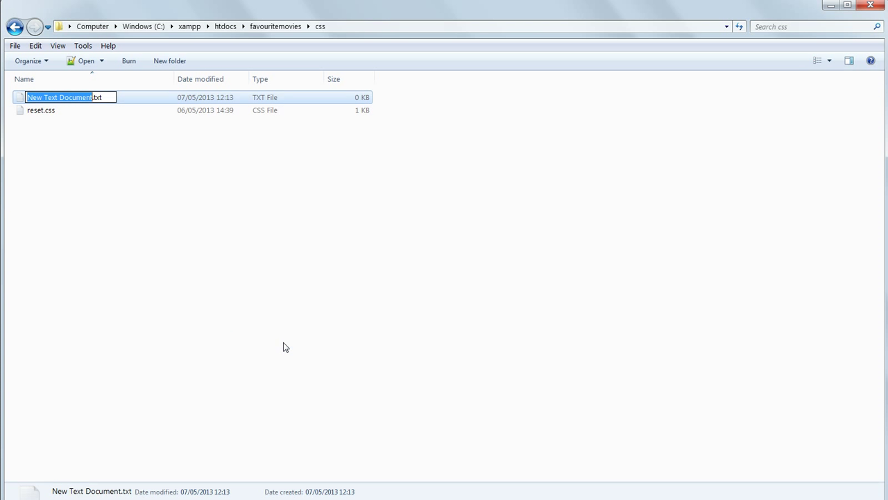
{"action": "type", "text": "style"}
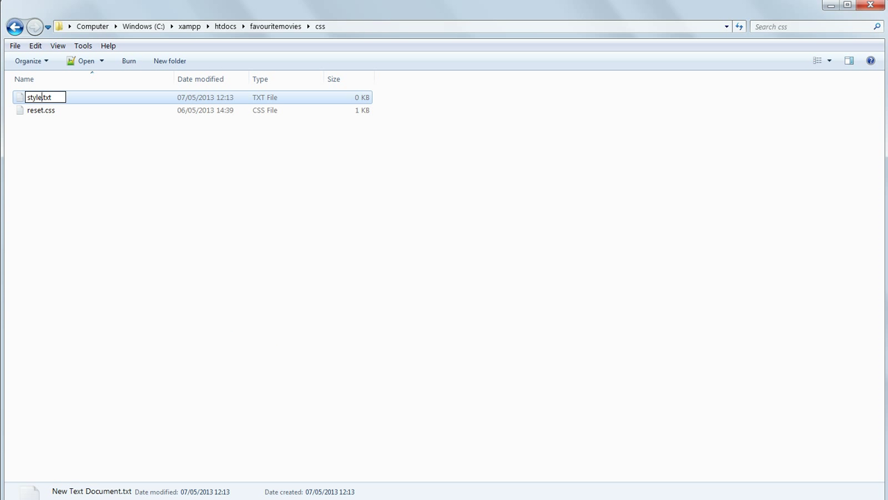
{"action": "type", "text": ".css"}
{"action": "key", "text": "Delete"}
{"action": "key", "text": "Delete"}
{"action": "key", "text": "Delete"}
{"action": "key", "text": "Delete"}
{"action": "key", "text": "Return"}
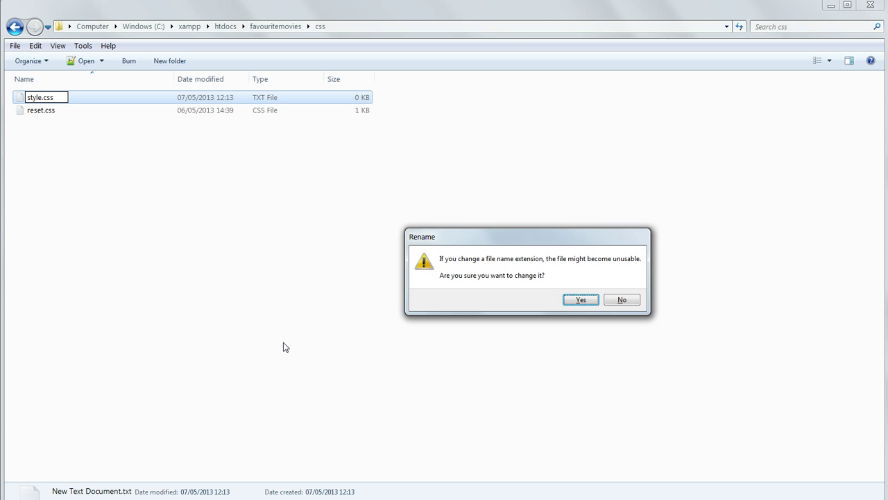
{"action": "left_click", "coordinate": [580, 299]}
{"action": "double_click", "coordinate": [41, 111]}
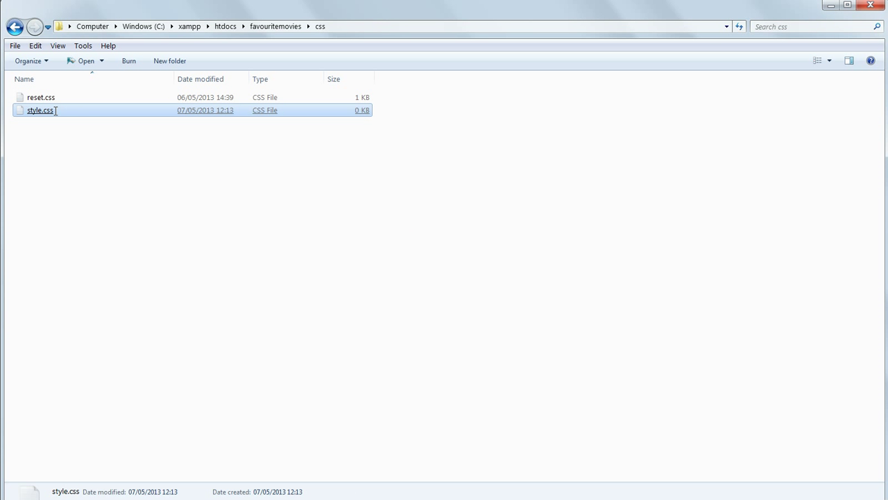
{"action": "left_click", "coordinate": [242, 248]}
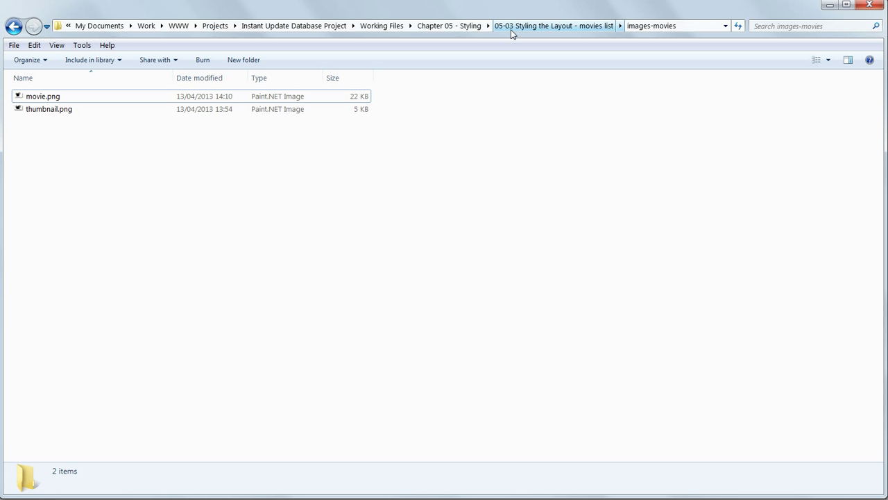
Preview movie.png and thumbnail.png as large thumbnails, then return to the detailed file list
{"action": "left_click_drag", "start_coordinate": [97, 135], "coordinate": [36, 89]}
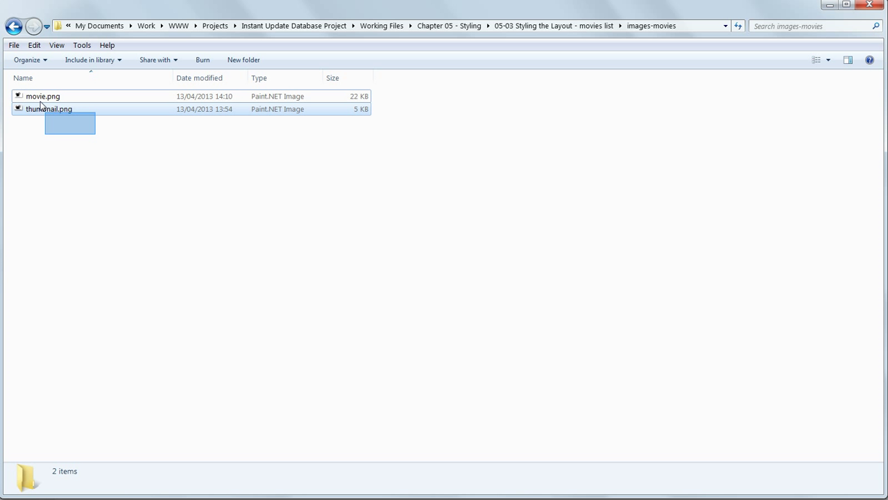
{"action": "left_click", "coordinate": [828, 61]}
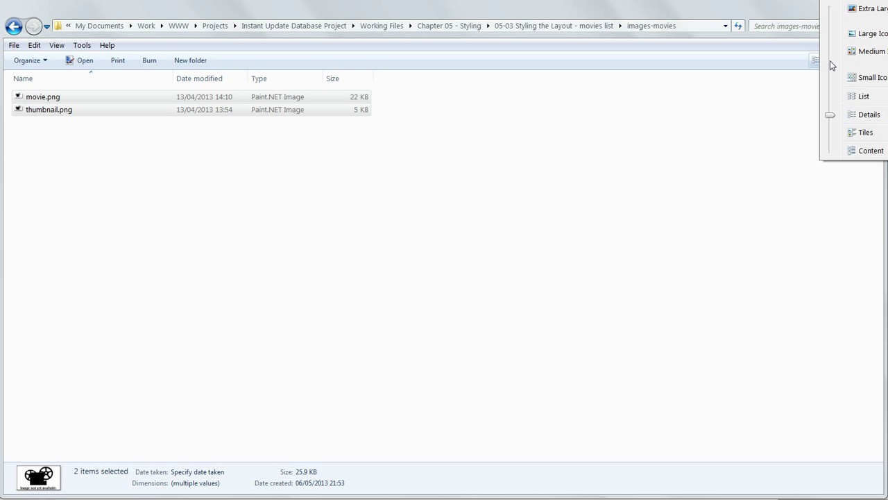
{"action": "left_click", "coordinate": [857, 17]}
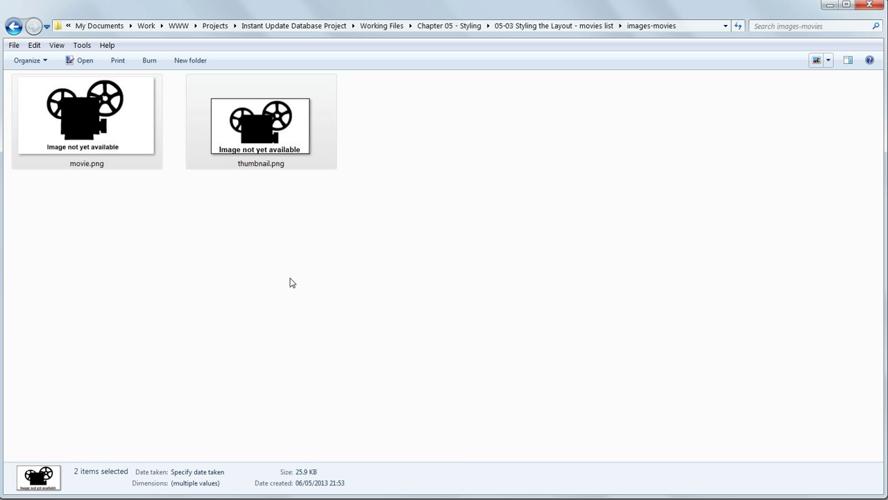
{"action": "left_click", "coordinate": [828, 60]}
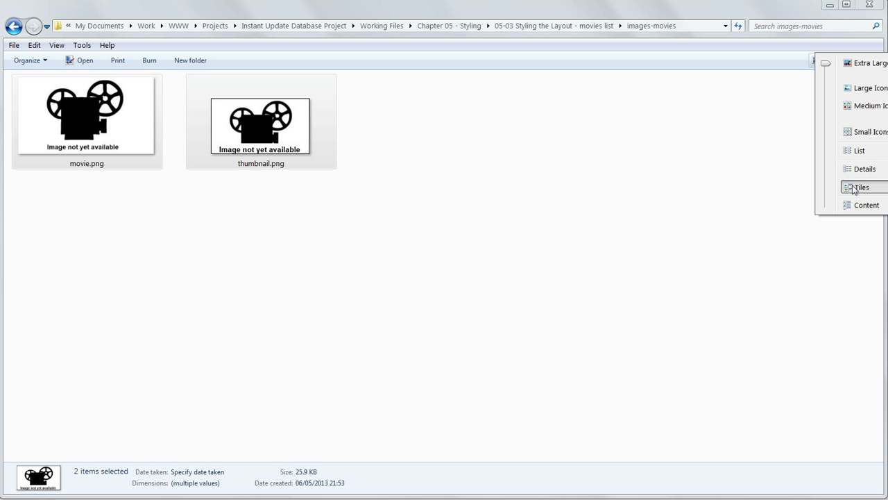
{"action": "left_click", "coordinate": [863, 168]}
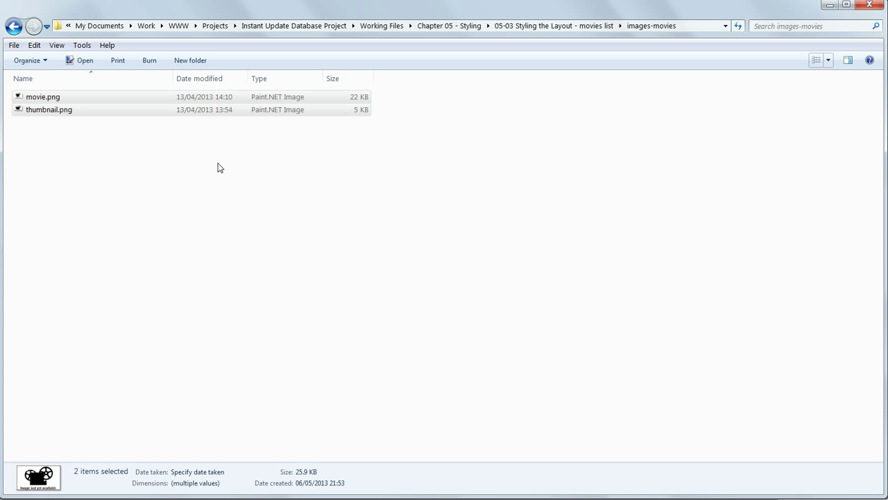
Copy both PNG files and switch to the favouritemovies css folder window
{"action": "left_click", "coordinate": [49, 110]}
{"action": "right_click", "coordinate": [34, 110], "text": "ctrl"}
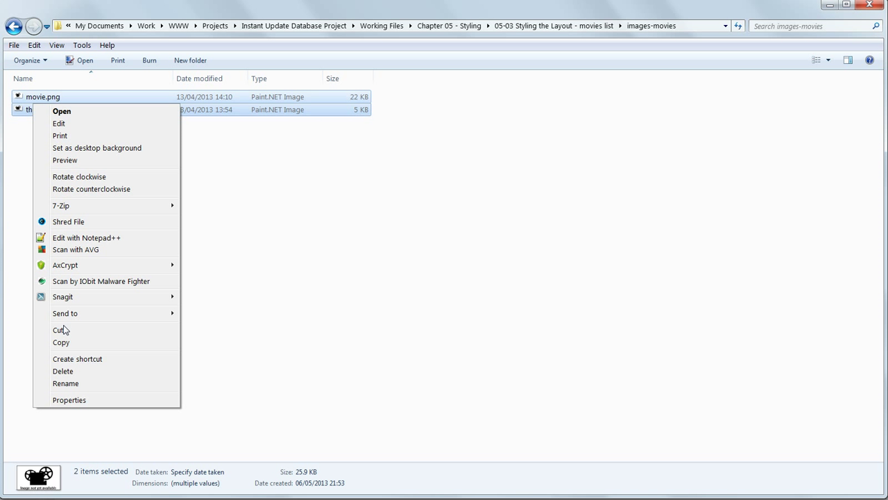
{"action": "left_click", "coordinate": [61, 342]}
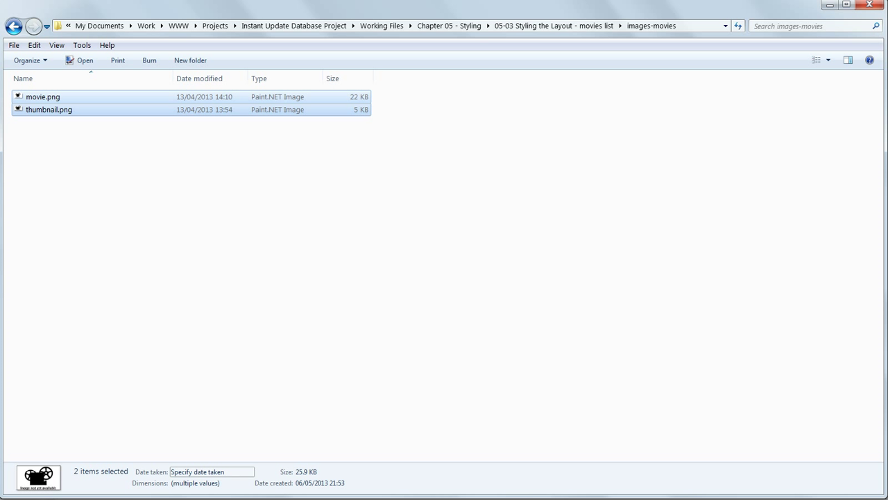
{"action": "key", "text": "alt+Tab"}
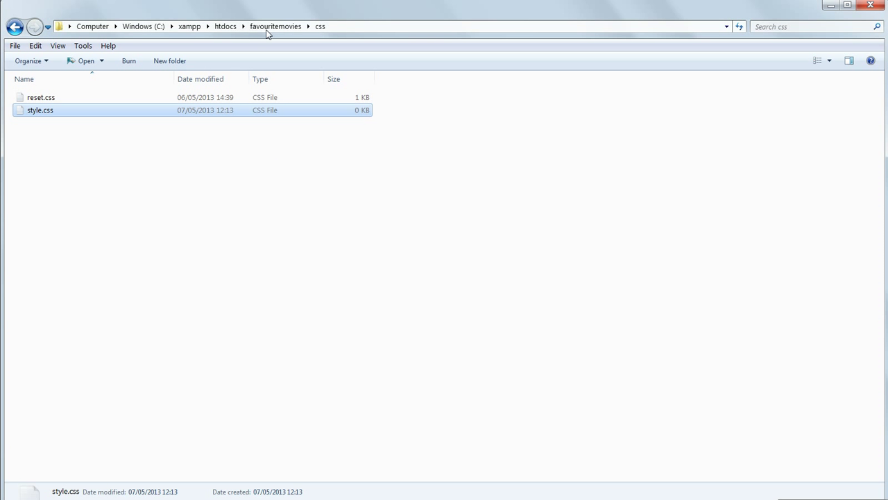
Create a new folder named images-movies inside favouritemovies and open it
{"action": "left_click", "coordinate": [272, 27]}
{"action": "left_click", "coordinate": [90, 173]}
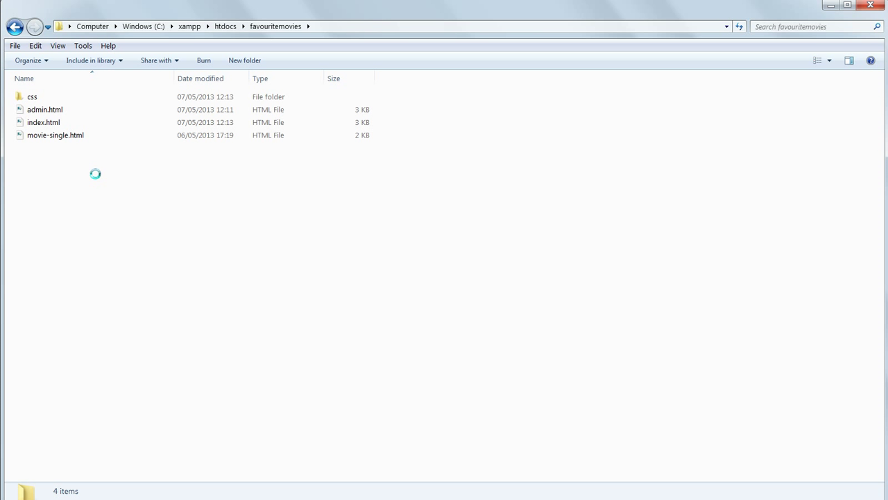
{"action": "right_click", "coordinate": [91, 171]}
{"action": "mouse_move", "coordinate": [122, 191]}
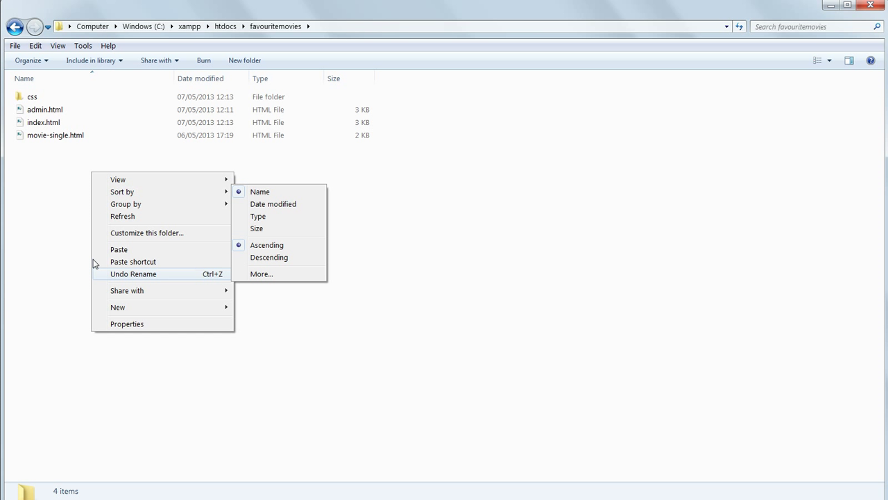
{"action": "left_click", "coordinate": [261, 308]}
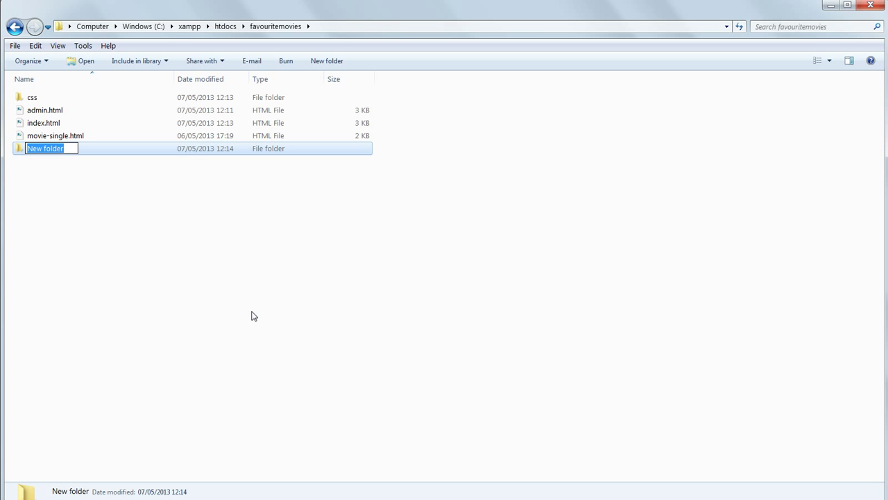
{"action": "type", "text": "images"}
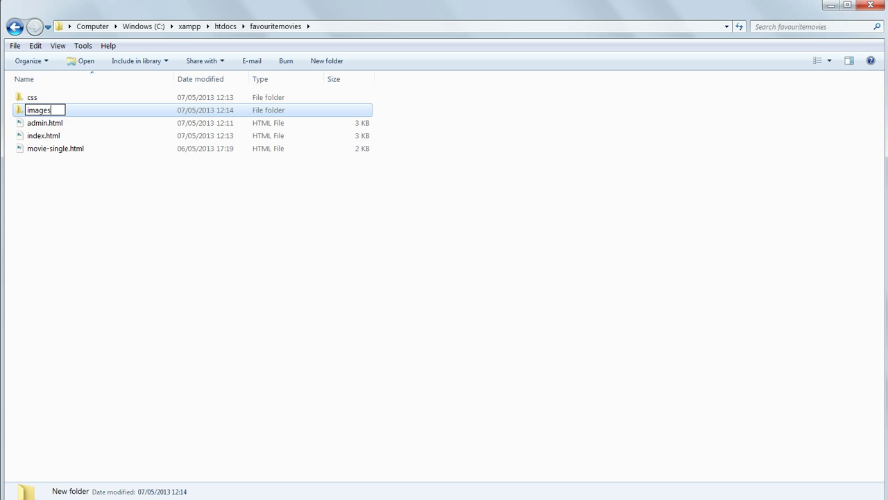
{"action": "type", "text": "-movi"}
{"action": "type", "text": "es"}
{"action": "key", "text": "Return"}
{"action": "key", "text": "Return"}
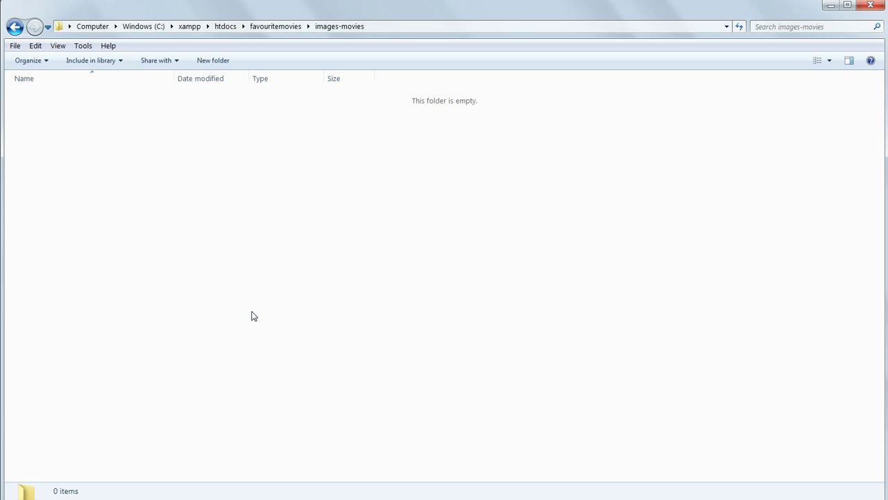
Paste movie.png and thumbnail.png into images-movies, go back up, and return to index.html in the editor
{"action": "key", "text": "ctrl+v"}
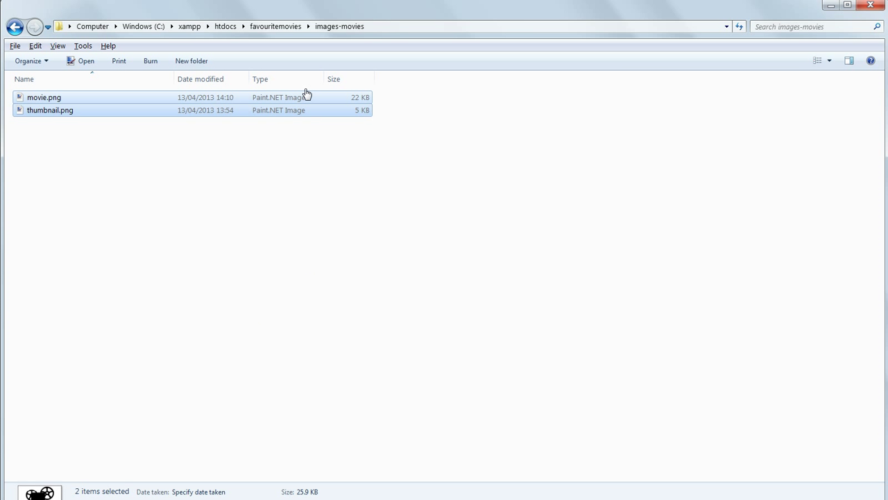
{"action": "left_click", "coordinate": [276, 27]}
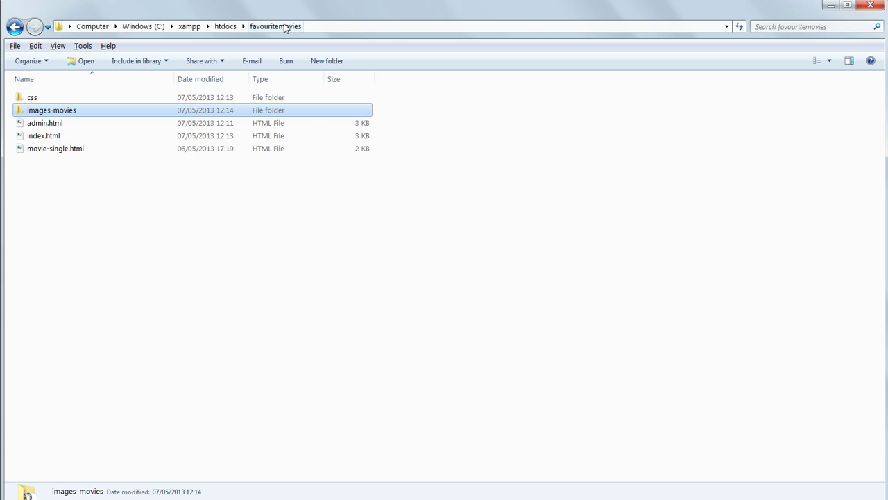
{"action": "left_click", "coordinate": [62, 123]}
{"action": "left_click", "coordinate": [66, 111]}
{"action": "key", "text": "alt+Tab"}
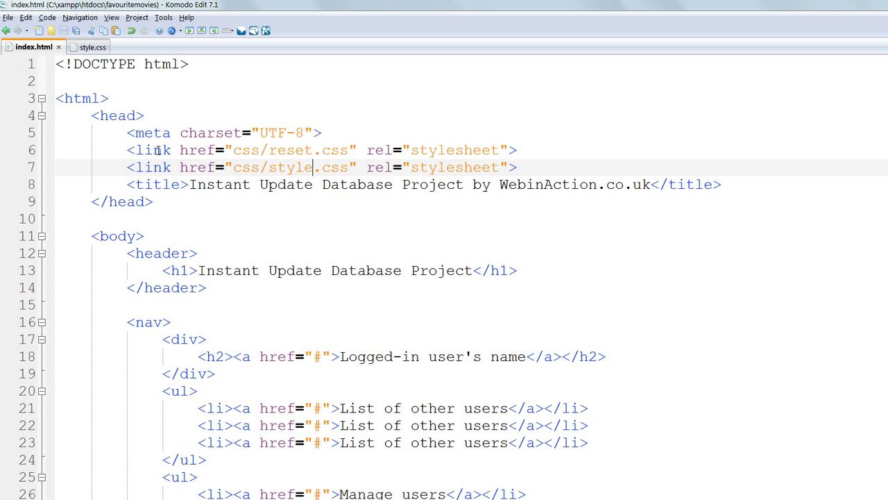
Add class attributes to the nav on line 16 and the select users div on line 17, saving after each
{"action": "left_click", "coordinate": [160, 323]}
{"action": "scroll", "coordinate": [206, 323], "scroll_direction": "down", "scroll_amount": 1}
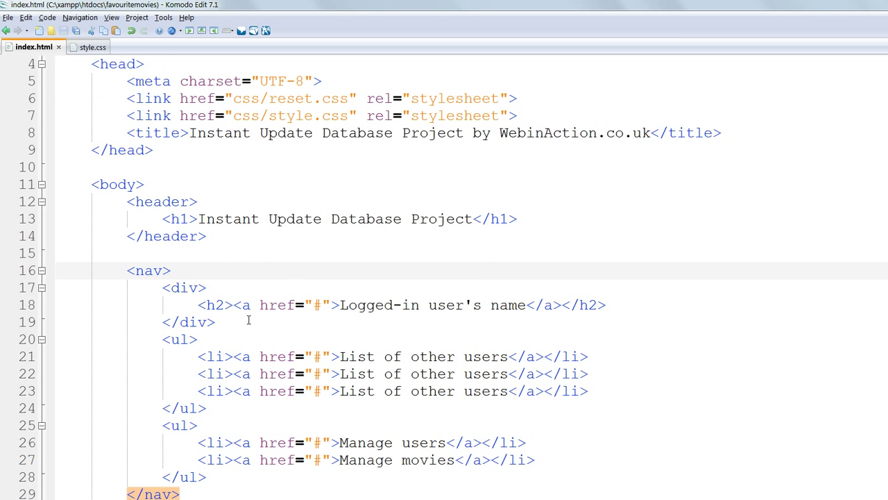
{"action": "scroll", "coordinate": [248, 320], "scroll_direction": "down", "scroll_amount": 2}
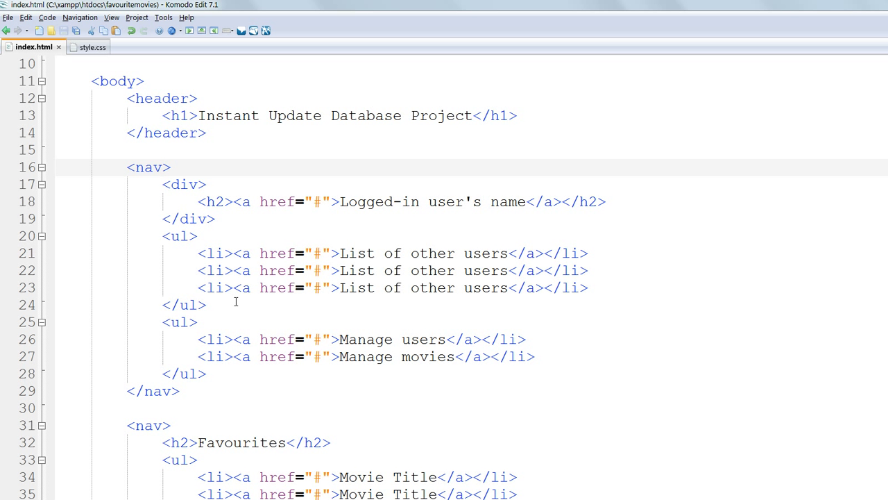
{"action": "type", "text": "cl"}
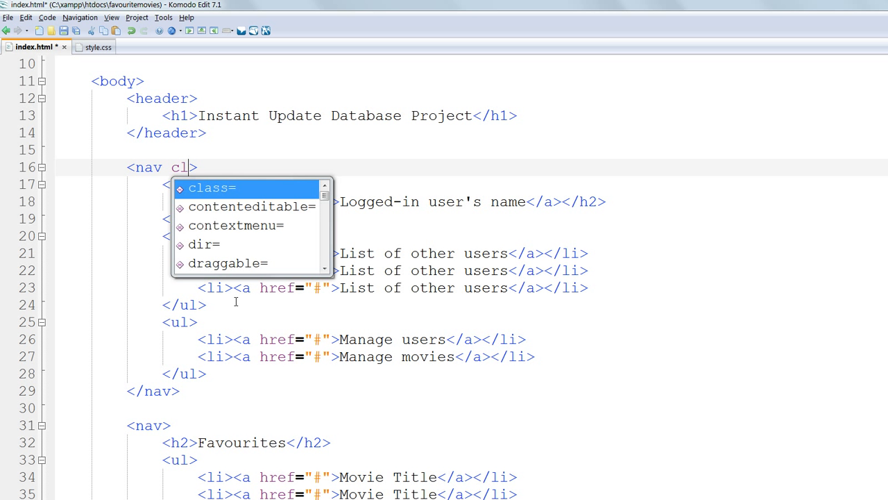
{"action": "key", "text": "Tab"}
{"action": "type", "text": "\""}
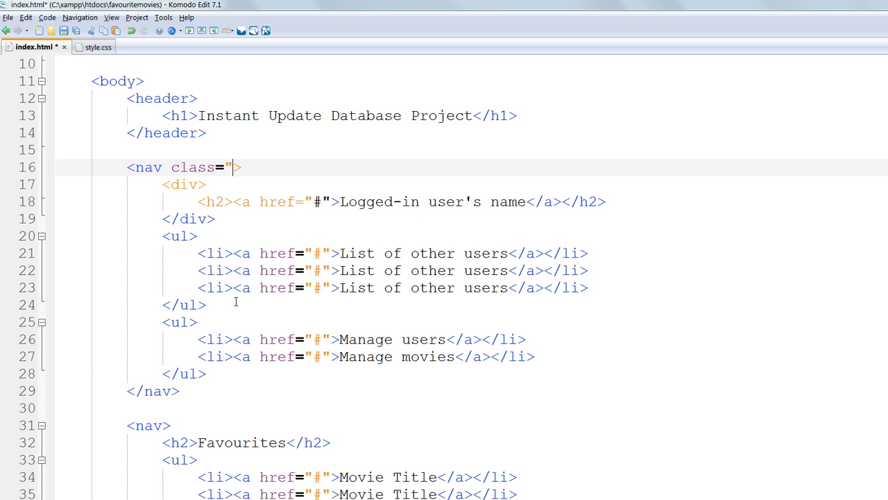
{"action": "type", "text": "\""}
{"action": "key", "text": "Left"}
{"action": "type", "text": "navi"}
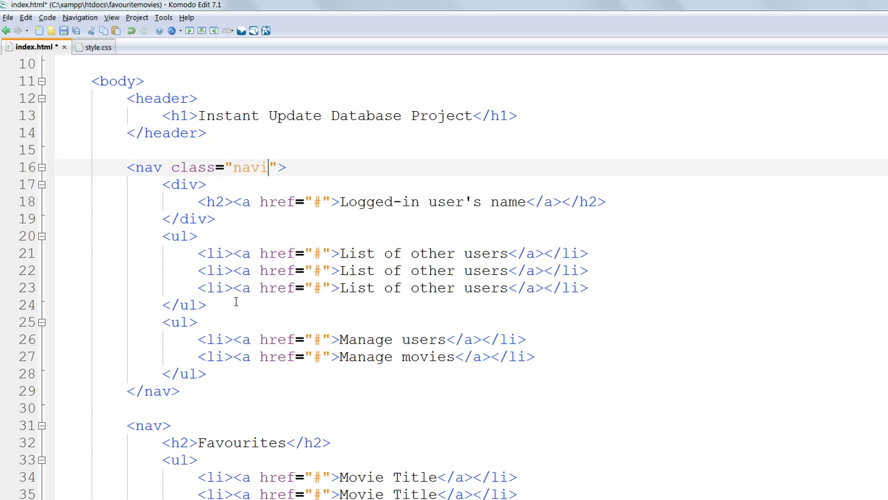
{"action": "type", "text": "gation"}
{"action": "key", "text": "ctrl+s"}
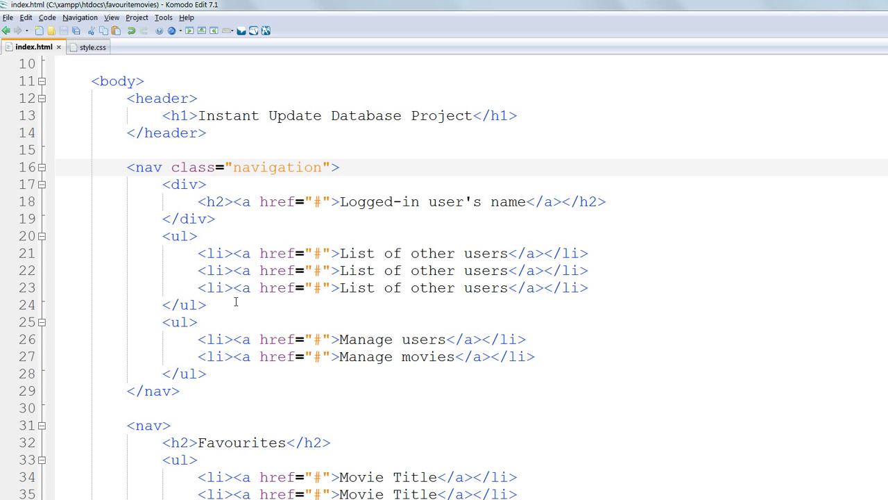
{"action": "left_click", "coordinate": [197, 185]}
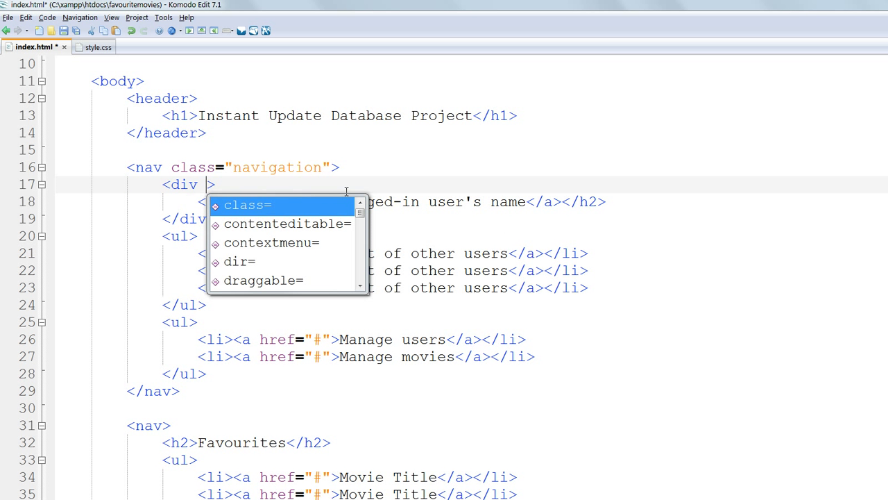
{"action": "type", "text": "cl"}
{"action": "key", "text": "Tab"}
{"action": "type", "text": "\"se"}
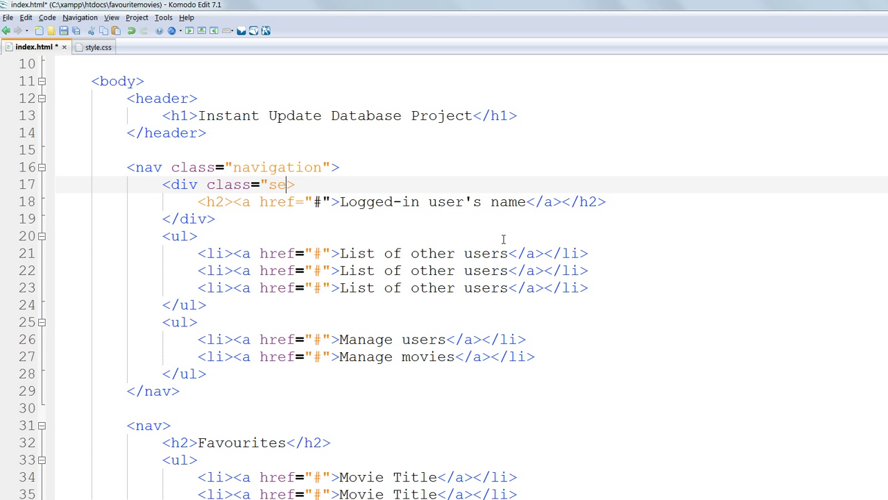
{"action": "type", "text": "lect_"}
{"action": "type", "text": "users\""}
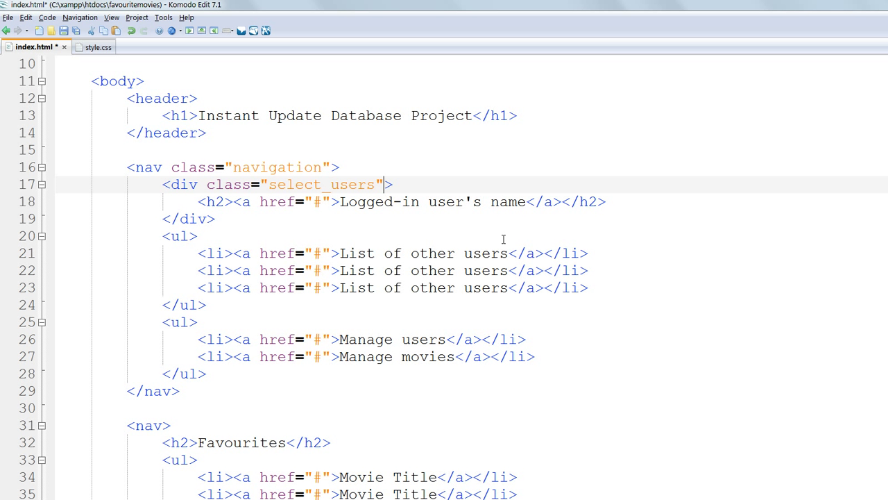
{"action": "key", "text": "ctrl+s"}
{"action": "left_click_drag", "start_coordinate": [321, 184], "coordinate": [332, 185]}
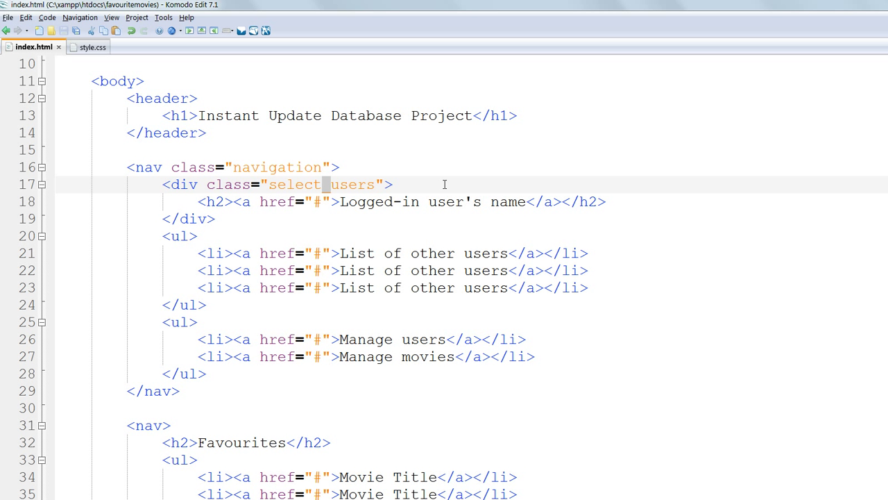
Give the ul on line 20 class users and the ul on line 25 class admin, and save
{"action": "key", "text": "Down"}
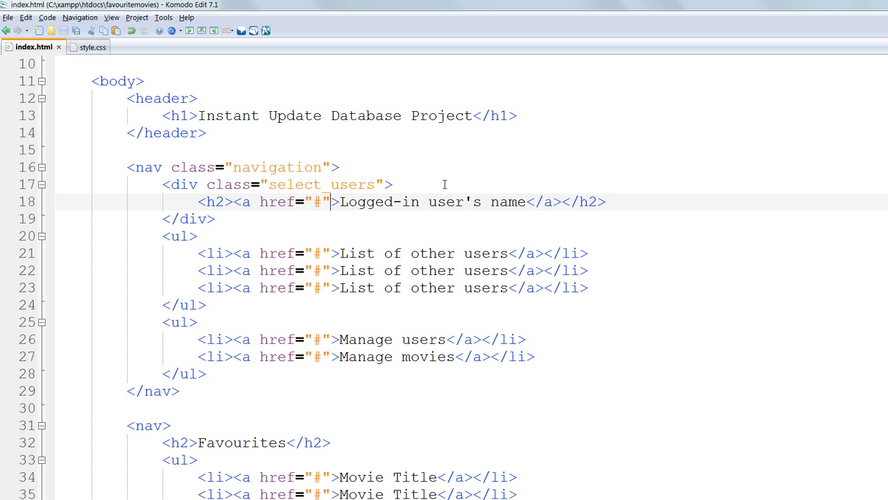
{"action": "key", "text": "Down"}
{"action": "key", "text": "Down"}
{"action": "key", "text": "Left"}
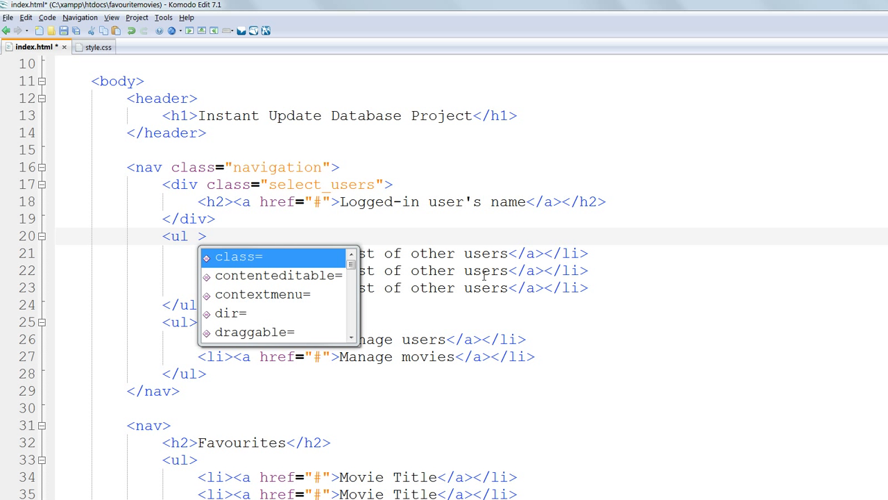
{"action": "type", "text": "c"}
{"action": "key", "text": "Tab"}
{"action": "type", "text": "\""}
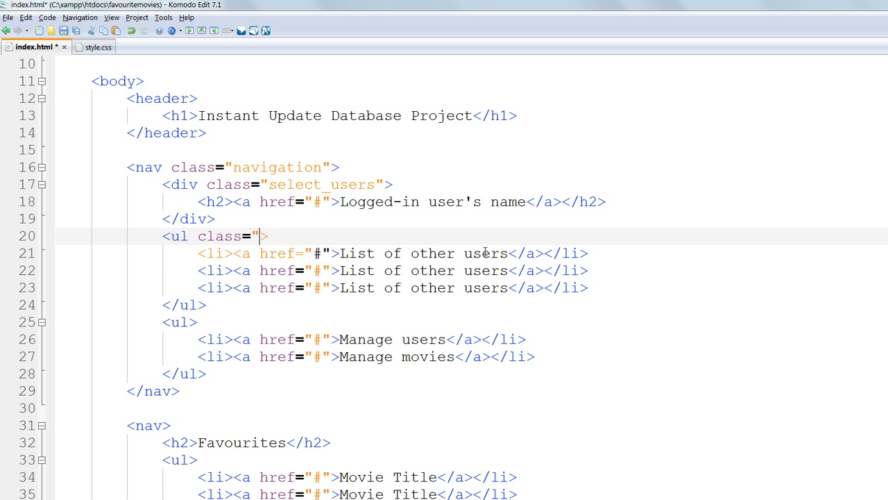
{"action": "type", "text": "\""}
{"action": "key", "text": "Left"}
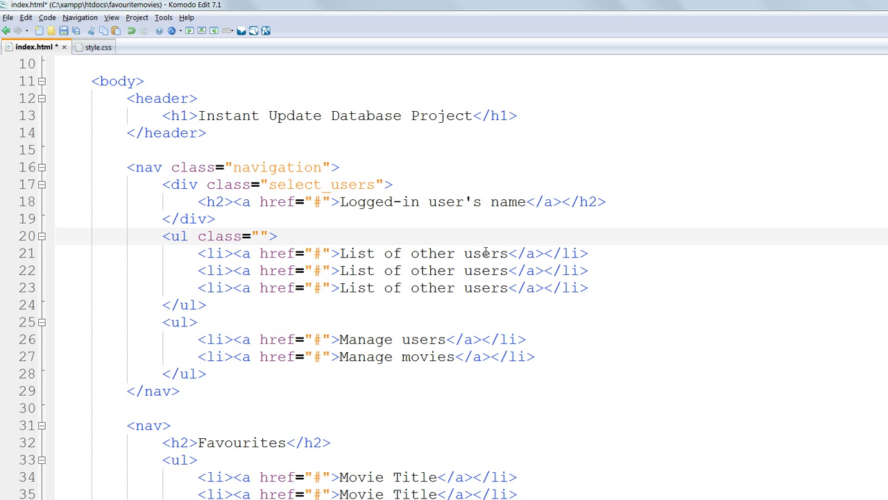
{"action": "type", "text": "users"}
{"action": "key", "text": "ctrl+s"}
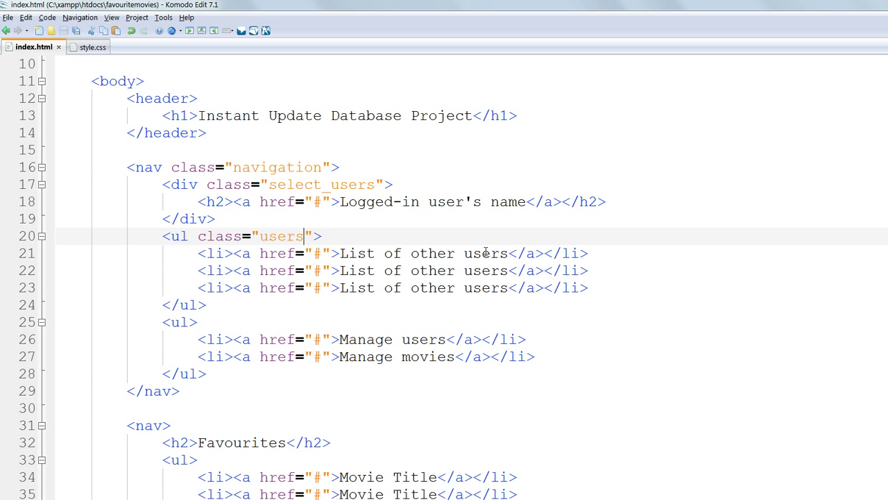
{"action": "key", "text": "Down"}
{"action": "key", "text": "Down"}
{"action": "key", "text": "Down"}
{"action": "key", "text": "Down"}
{"action": "key", "text": "Down"}
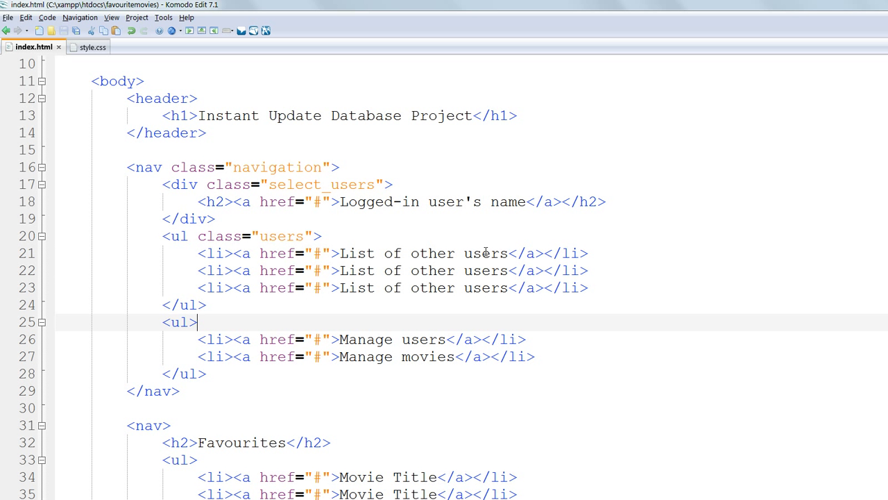
{"action": "key", "text": "Left"}
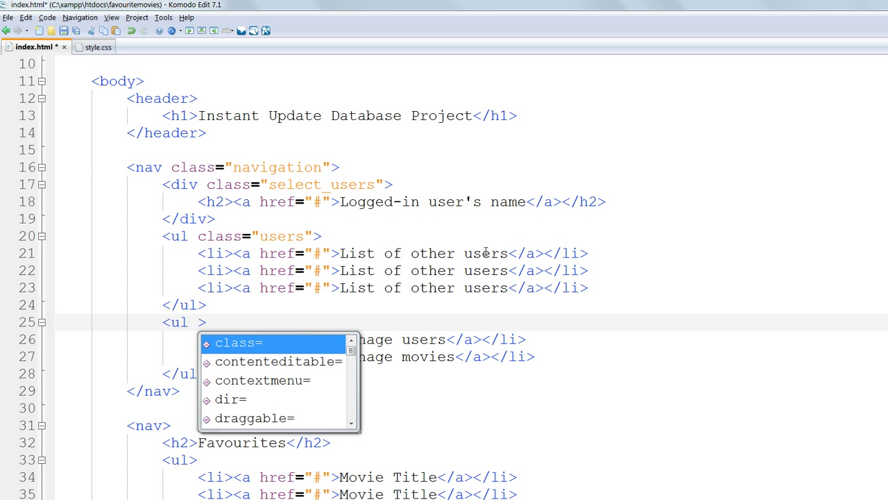
{"action": "key", "text": "Tab"}
{"action": "type", "text": "\""}
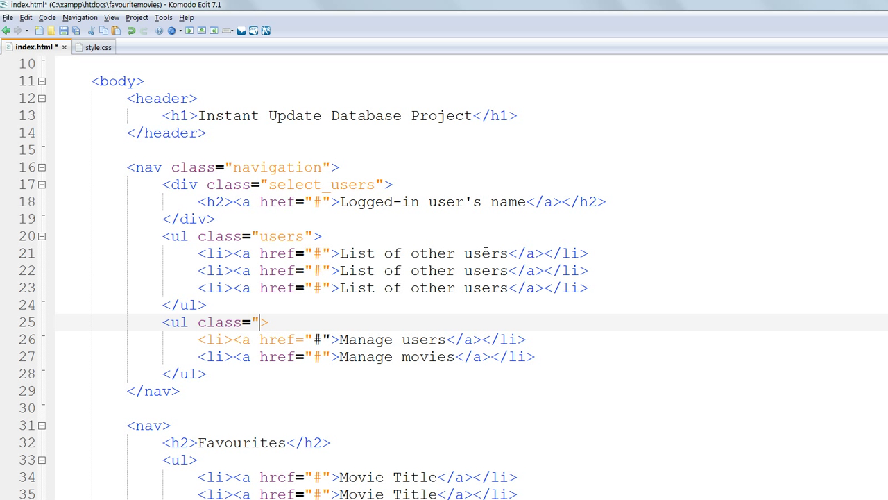
{"action": "type", "text": "admin\""}
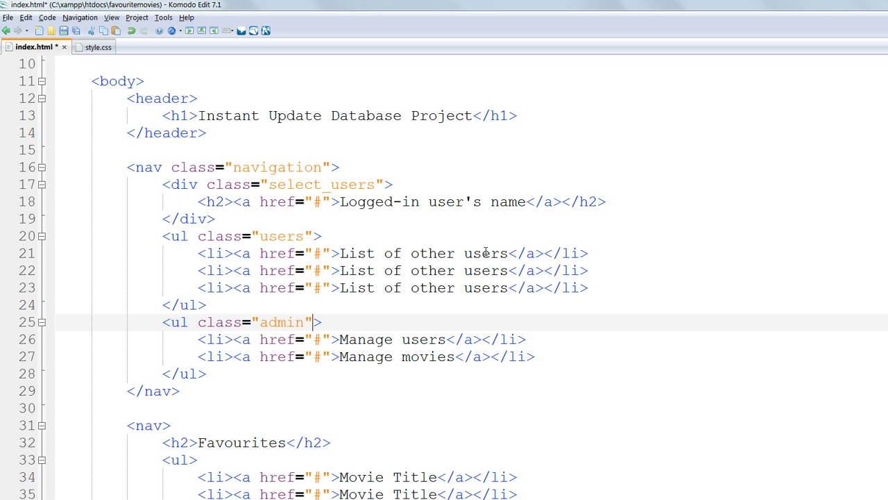
{"action": "key", "text": "alt+f"}
{"action": "key", "text": "s"}
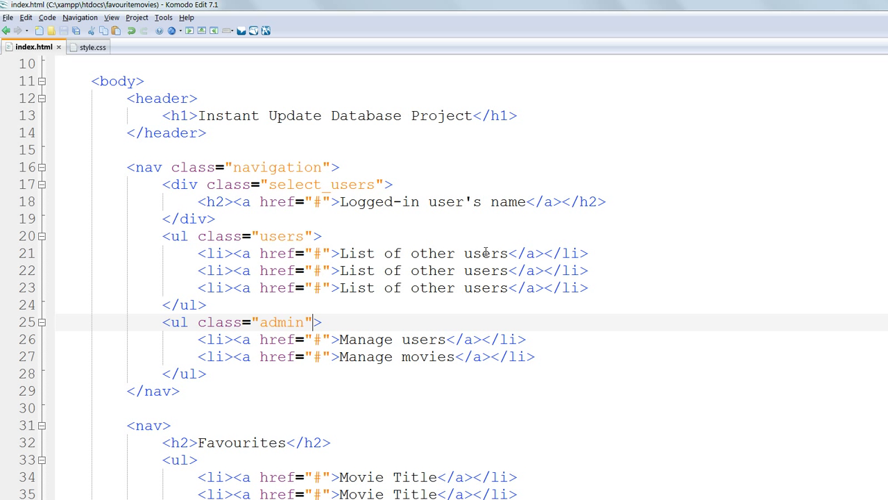
Add class="favs" to the Favourites nav on line 31 and save index.html
{"action": "key", "text": "Down"}
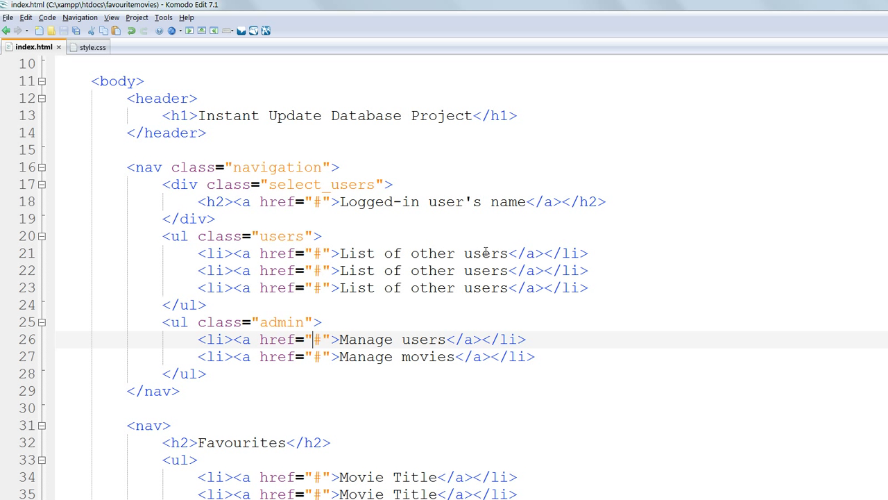
{"action": "key", "text": "Down"}
{"action": "key", "text": "Down"}
{"action": "key", "text": "Down"}
{"action": "key", "text": "Down"}
{"action": "key", "text": "Down"}
{"action": "key", "text": "Left"}
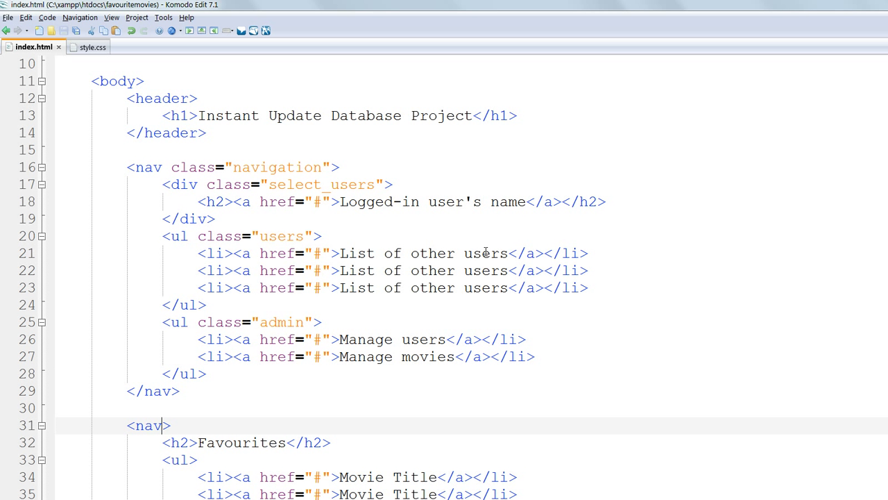
{"action": "type", "text": "c"}
{"action": "key", "text": "Tab"}
{"action": "type", "text": "favs"}
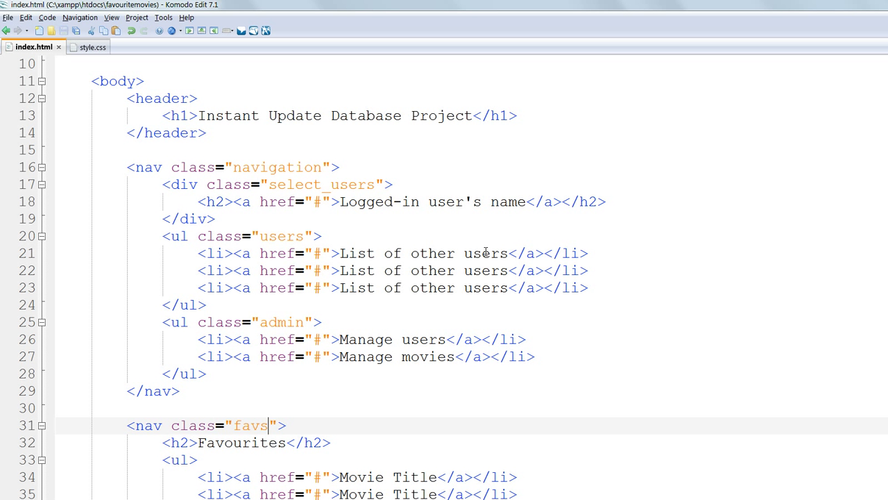
{"action": "key", "text": "BackSpace"}
{"action": "key", "text": "BackSpace"}
{"action": "key", "text": "BackSpace"}
{"action": "key", "text": "BackSpace"}
{"action": "key", "text": "BackSpace"}
{"action": "key", "text": "BackSpace"}
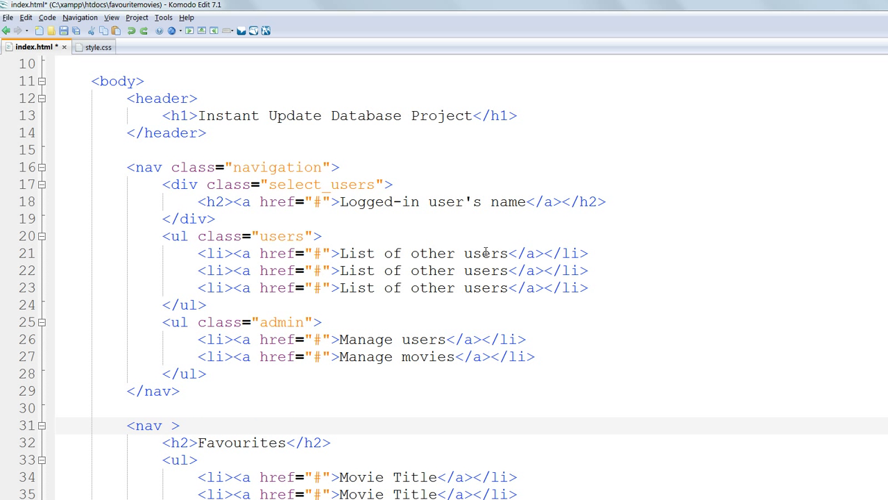
{"action": "key", "text": "BackSpace"}
{"action": "key", "text": "BackSpace"}
{"action": "key", "text": "BackSpace"}
{"action": "key", "text": "ctrl+s"}
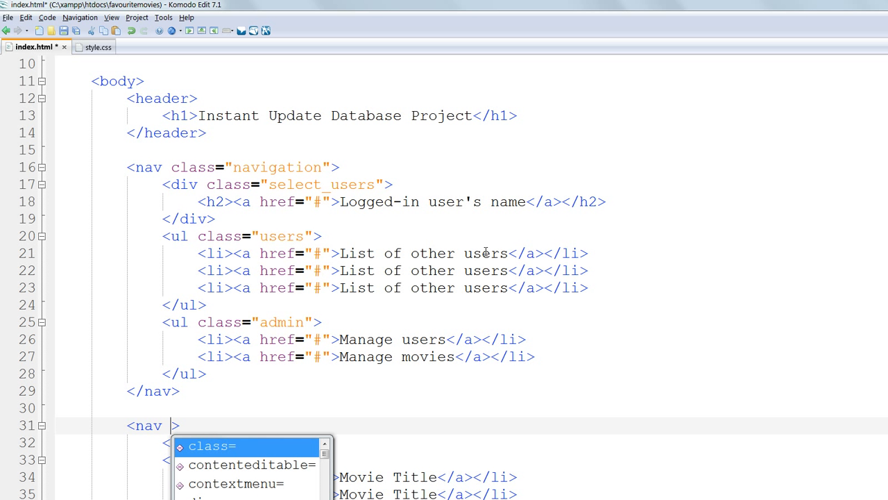
{"action": "type", "text": "class=\"f"}
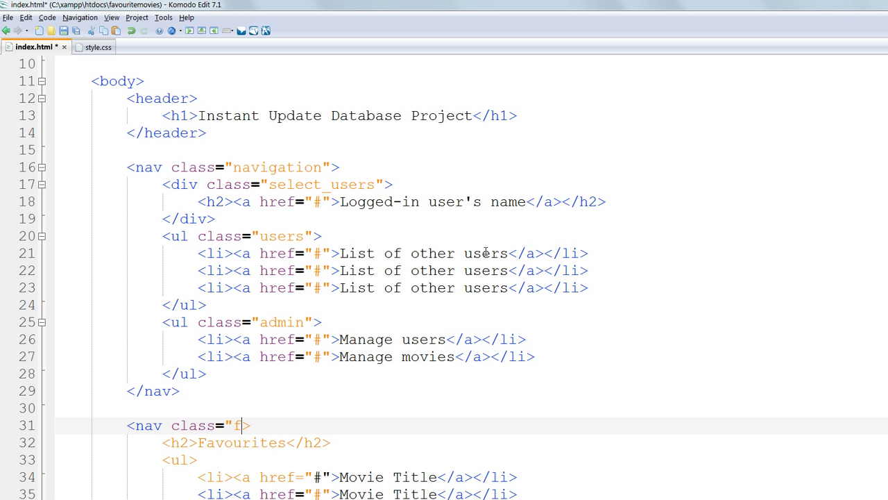
{"action": "type", "text": "avs\">"}
{"action": "key", "text": "alt+f"}
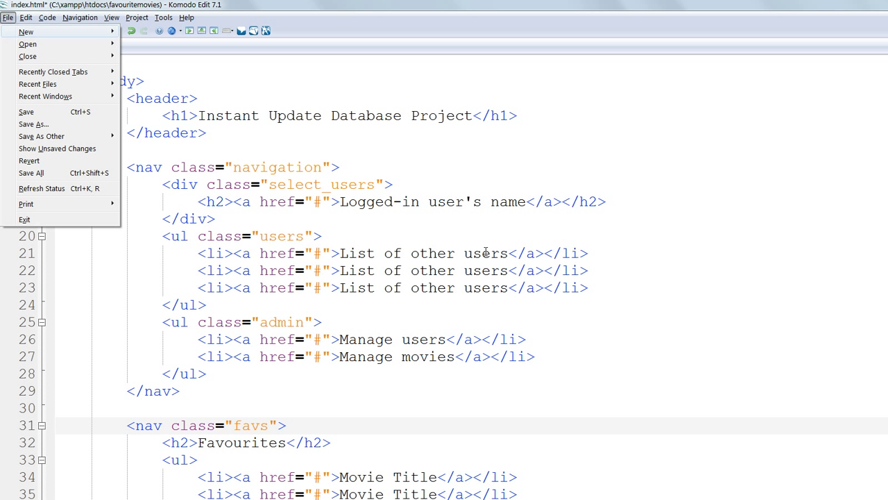
{"action": "key", "text": "s"}
{"action": "scroll", "coordinate": [485, 251], "scroll_direction": "down", "scroll_amount": 3}
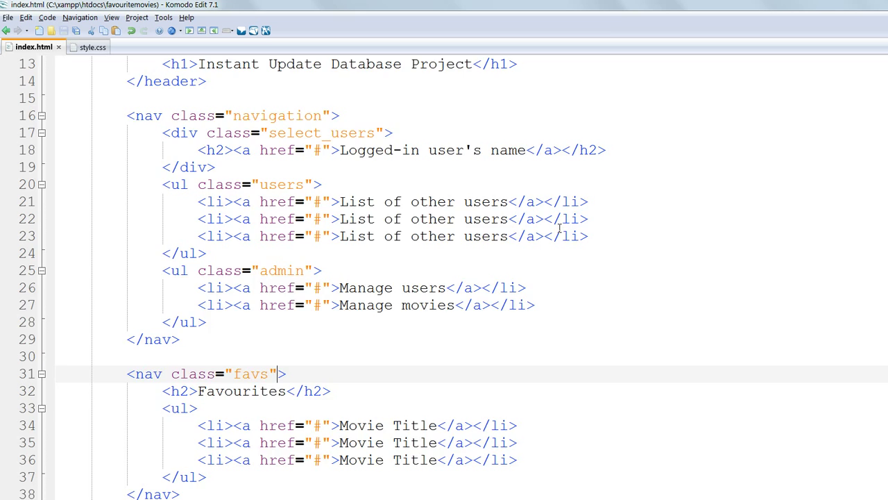
{"action": "scroll", "coordinate": [485, 251], "scroll_direction": "down", "scroll_amount": 3}
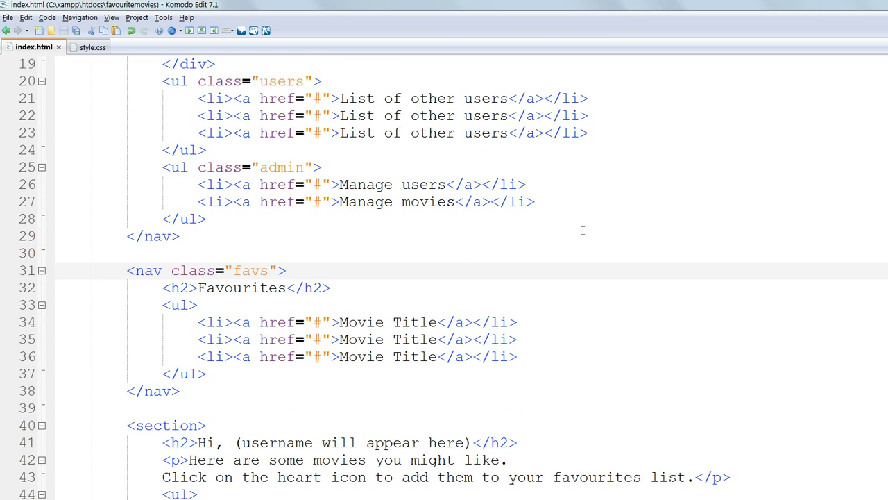
{"action": "scroll", "coordinate": [444, 278], "scroll_direction": "down", "scroll_amount": 3}
{"action": "scroll", "coordinate": [444, 278], "scroll_direction": "down", "scroll_amount": 3}
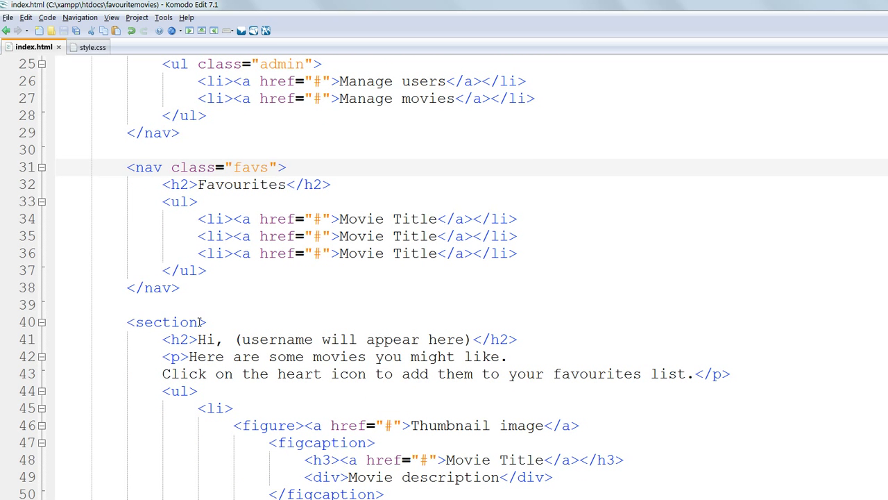
Give the section tag on line 40 its movie_list class and save
{"action": "left_click", "coordinate": [201, 322]}
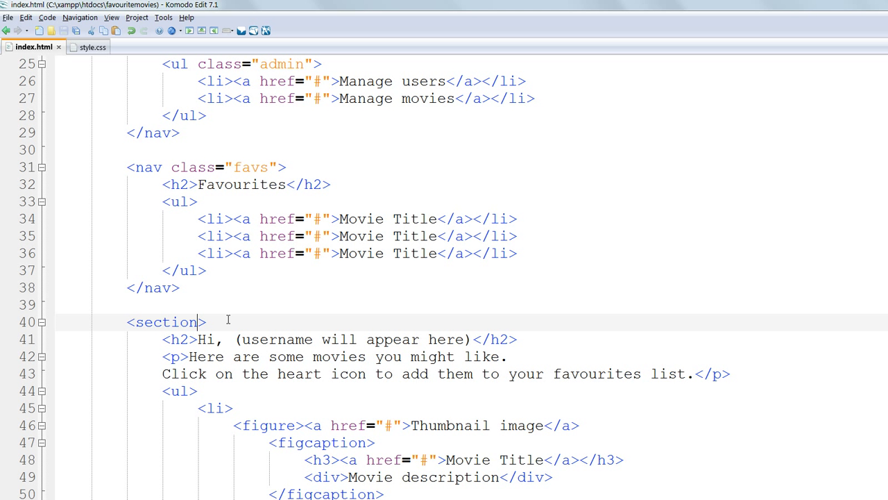
{"action": "type", "text": "c"}
{"action": "key", "text": "Tab"}
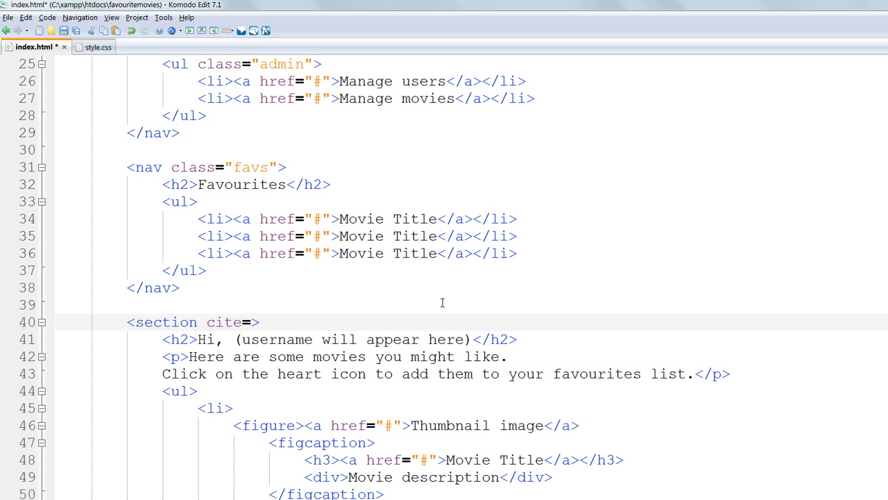
{"action": "type", "text": "l"}
{"action": "key", "text": "Tab"}
{"action": "type", "text": "movie_"}
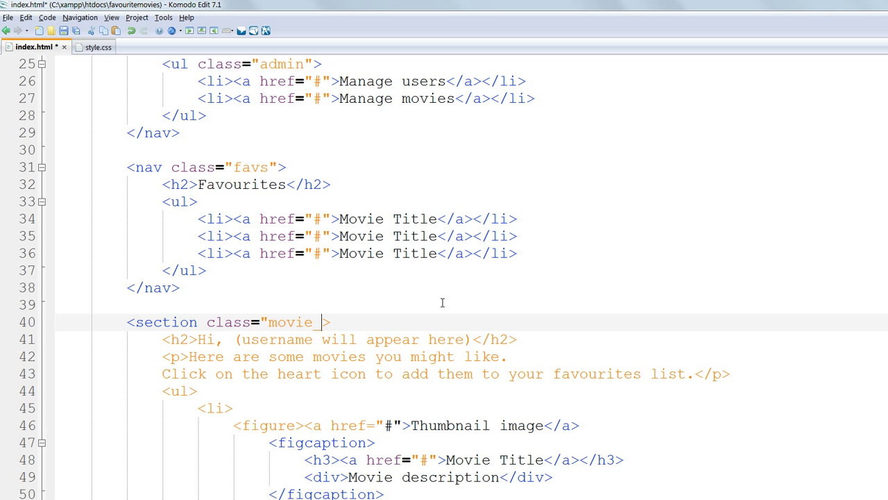
{"action": "type", "text": "list\""}
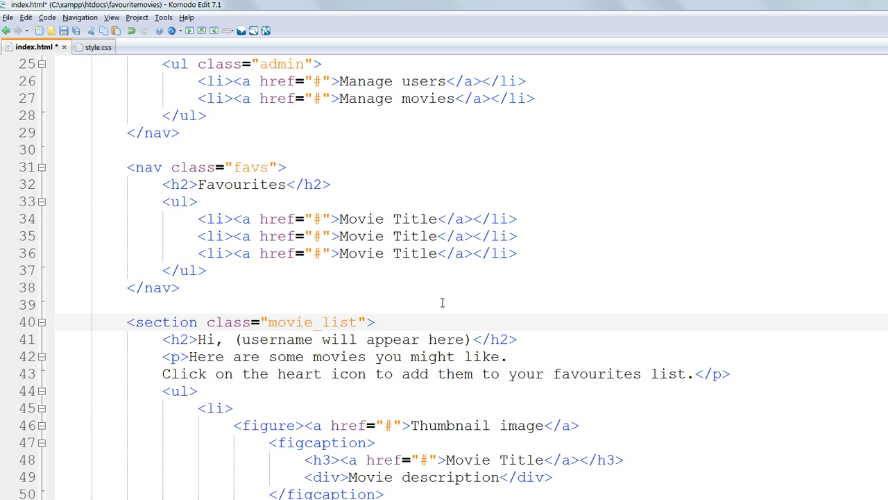
{"action": "key", "text": "ctrl+s"}
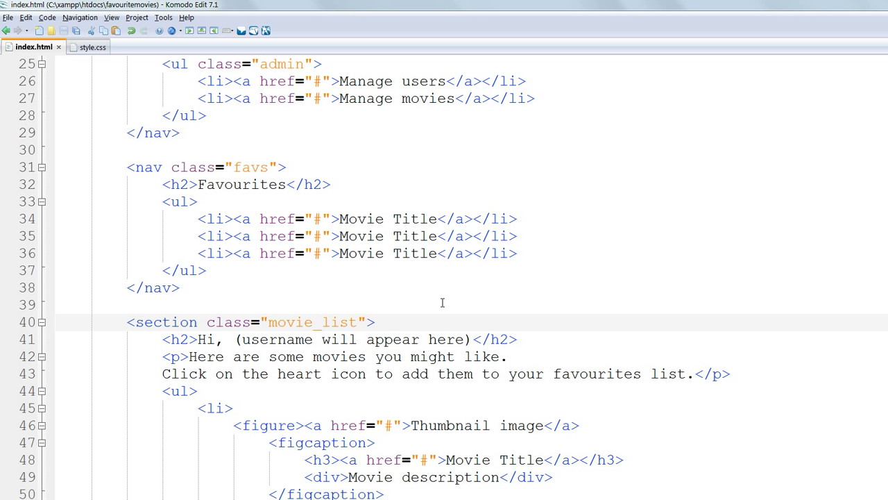
Add class="welcome" to the paragraph on line 42 and save
{"action": "key", "text": "Down"}
{"action": "key", "text": "Down"}
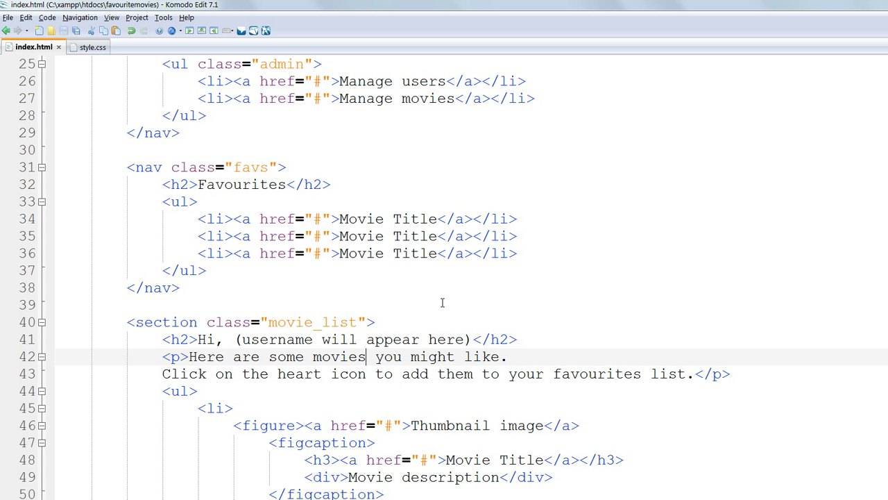
{"action": "key", "text": "ctrl+Left"}
{"action": "key", "text": "ctrl+Left"}
{"action": "key", "text": "Left"}
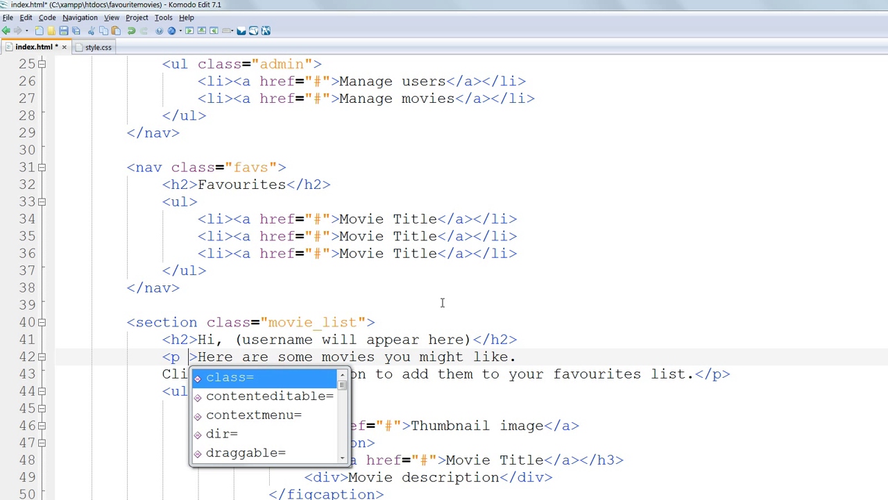
{"action": "key", "text": "Return"}
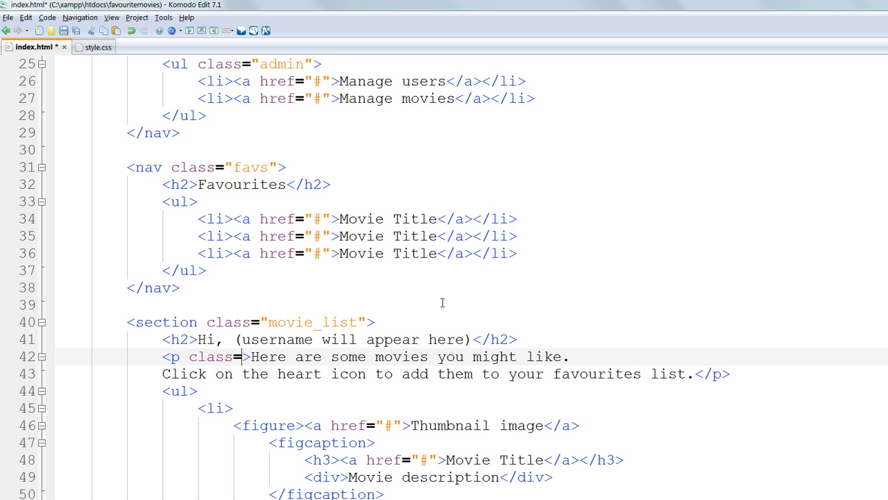
{"action": "type", "text": "\"welcome"}
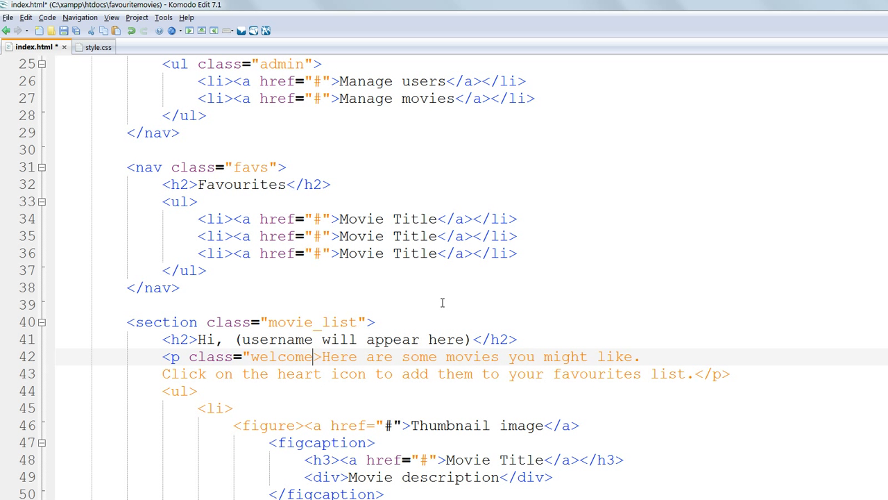
{"action": "type", "text": "\""}
{"action": "key", "text": "ctrl+s"}
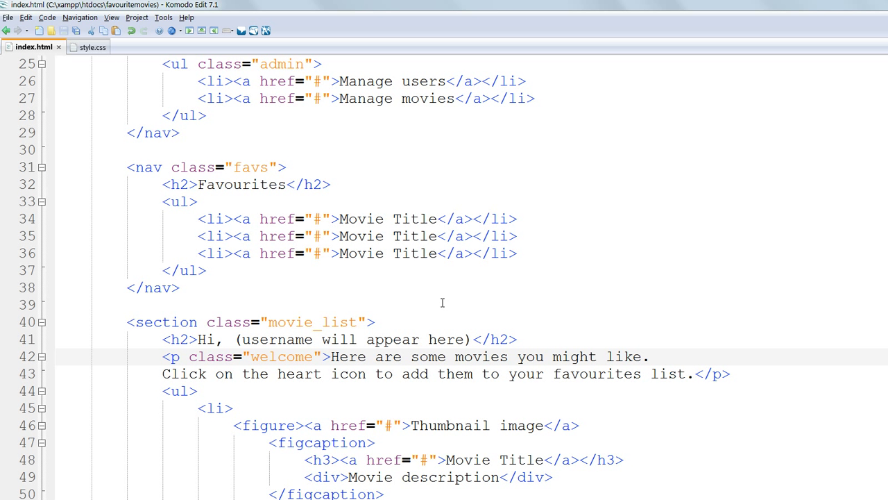
{"action": "key", "text": "Down"}
{"action": "key", "text": "Down"}
{"action": "key", "text": "Down"}
{"action": "key", "text": "Down"}
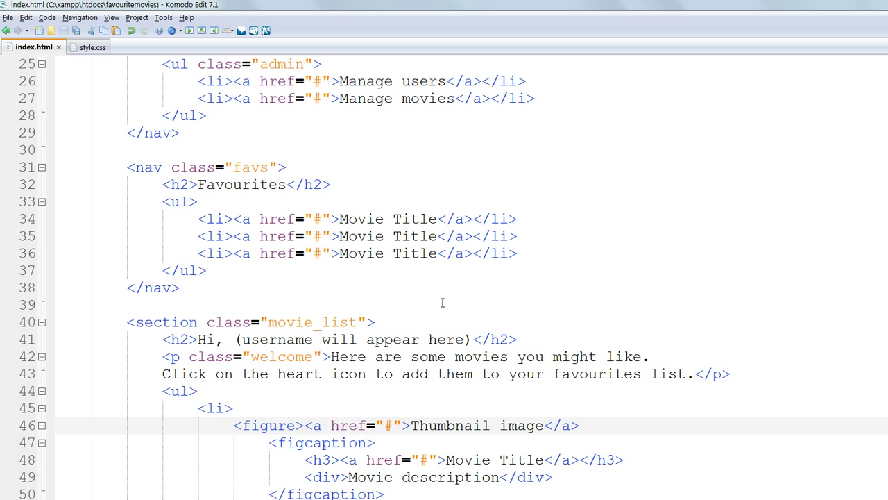
Replace the 'Thumbnail image' placeholder on line 46 with an img tag carrying class="thumbnail"
{"action": "key", "text": "Right"}
{"action": "key", "text": "Right"}
{"action": "key", "text": "Right"}
{"action": "key", "text": "Right"}
{"action": "key", "text": "Right"}
{"action": "key", "text": "Right"}
{"action": "key", "text": "Right"}
{"action": "key", "text": "Right"}
{"action": "key", "text": "shift+Right"}
{"action": "key", "text": "shift+Right"}
{"action": "key", "text": "shift+Right"}
{"action": "key", "text": "shift+Right"}
{"action": "key", "text": "shift+Right"}
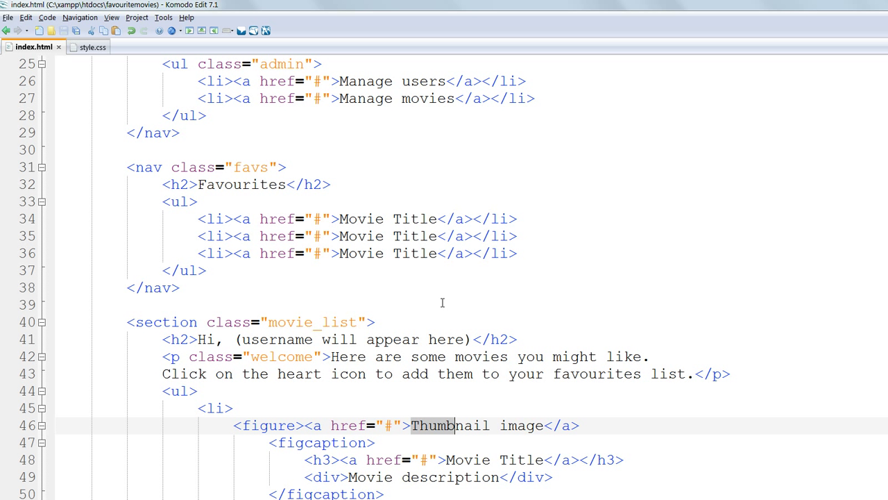
{"action": "key", "text": "shift+Right"}
{"action": "key", "text": "shift+Right"}
{"action": "key", "text": "shift+Right"}
{"action": "key", "text": "shift+ctrl+Right"}
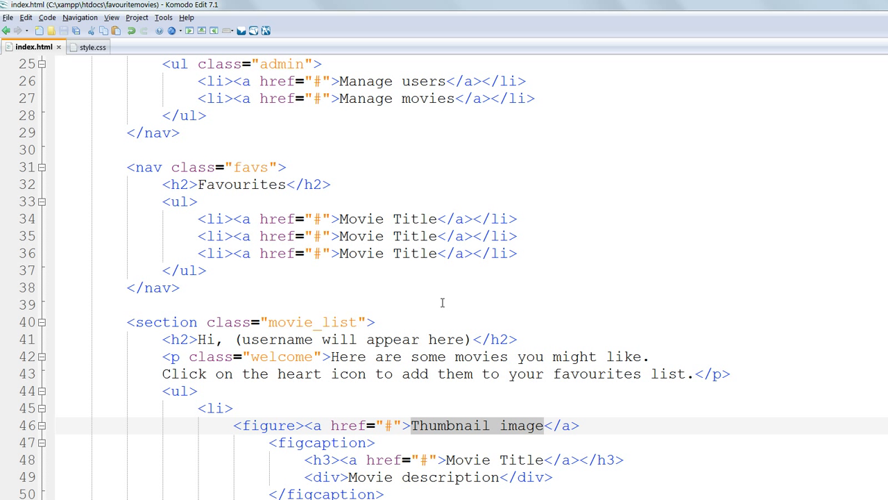
{"action": "type", "text": "<i"}
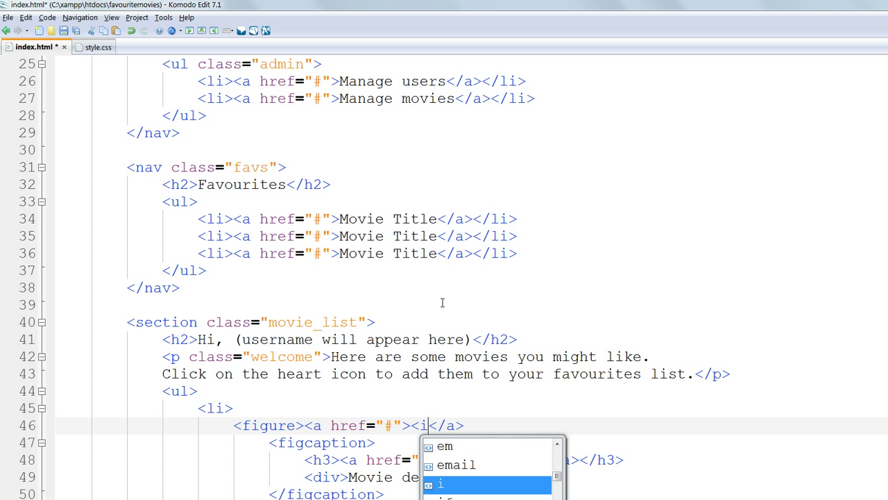
{"action": "type", "text": "mg"}
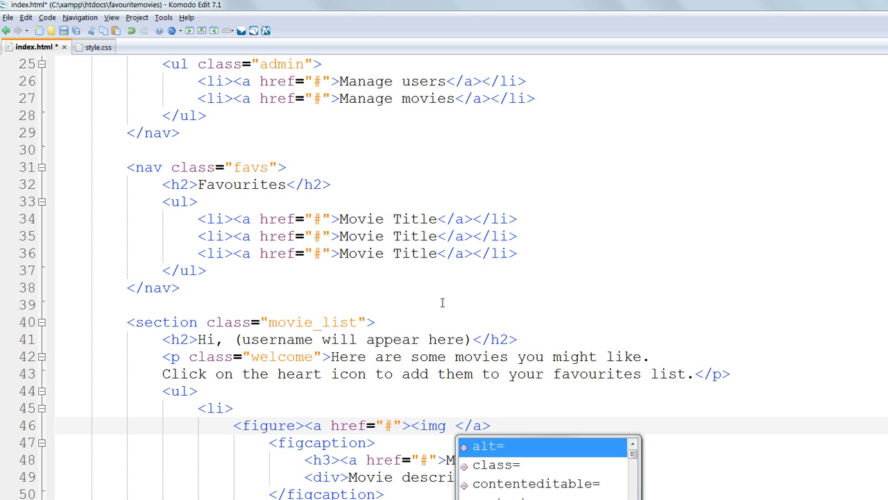
{"action": "key", "text": "Down"}
{"action": "key", "text": "Return"}
{"action": "type", "text": "\""}
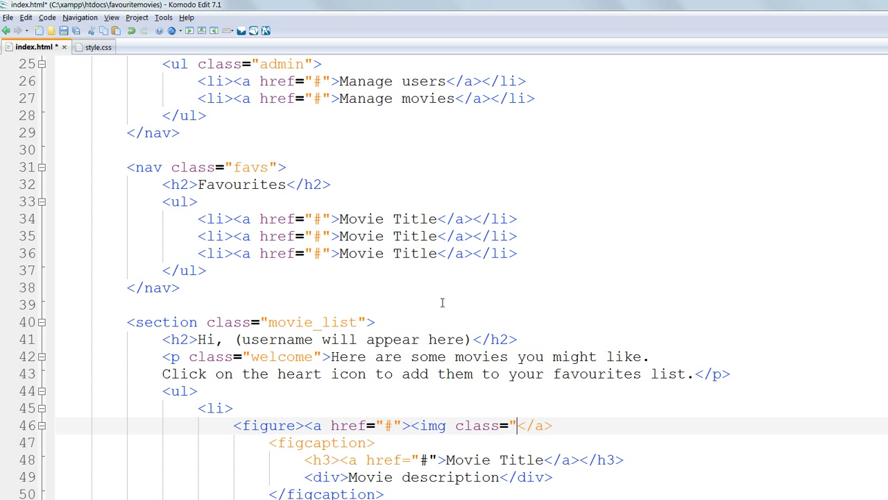
{"action": "type", "text": "thumbna"}
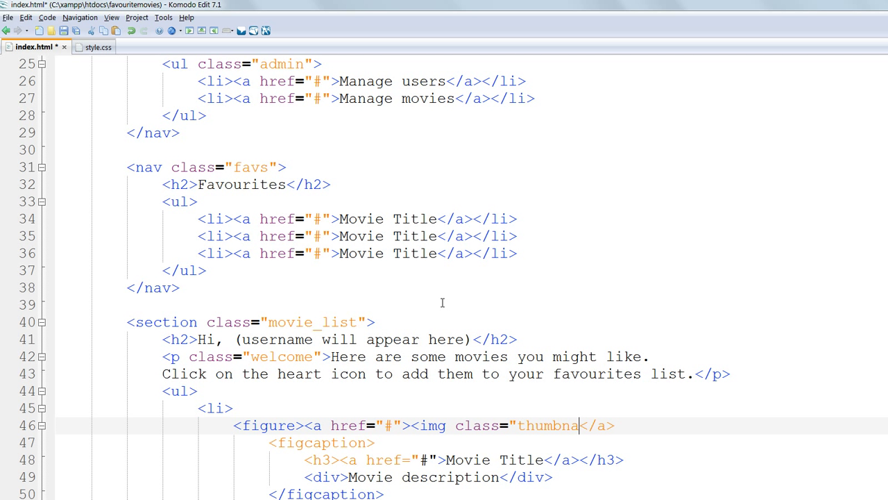
{"action": "type", "text": "il\""}
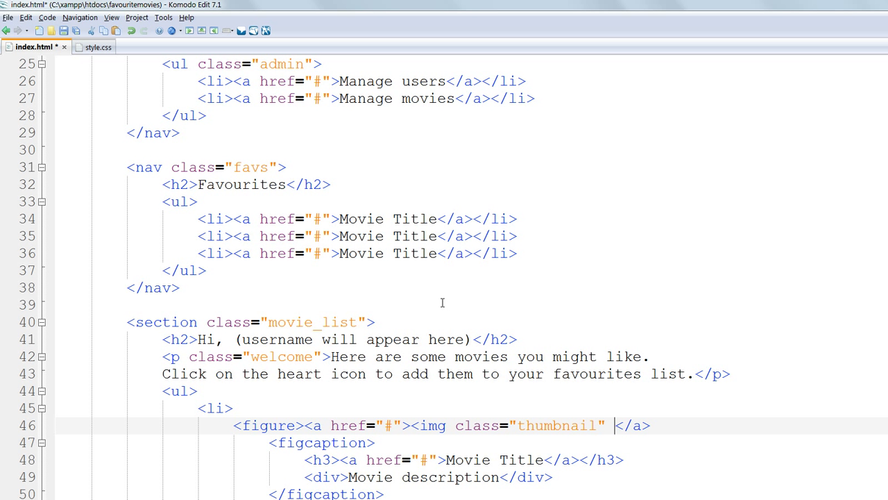
{"action": "type", "text": " alt="}
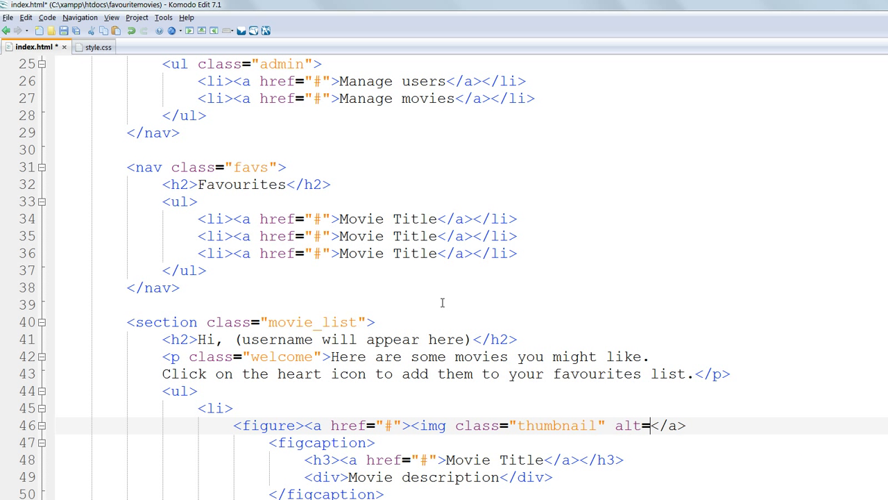
{"action": "type", "text": "\"\""}
Fill in alt="Thumbnail" and src="images-movies/thumbnail.png" on the img, then save
{"action": "key", "text": "Left"}
{"action": "type", "text": "Th"}
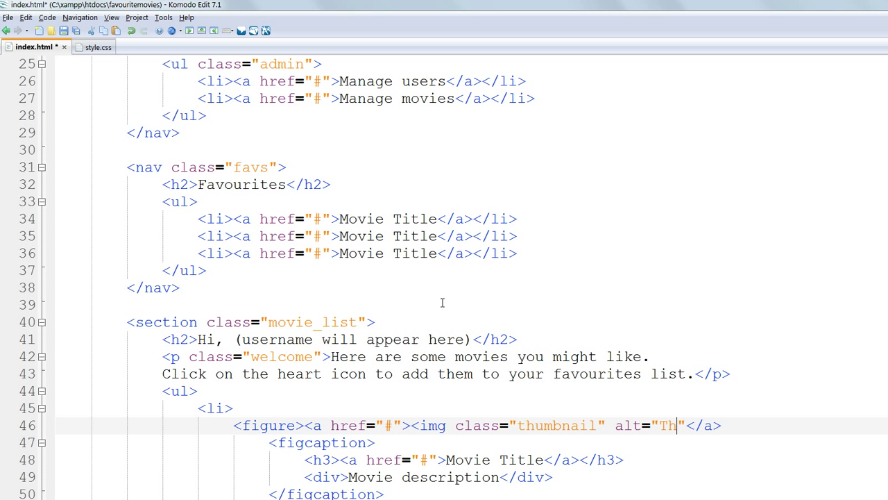
{"action": "type", "text": "umb"}
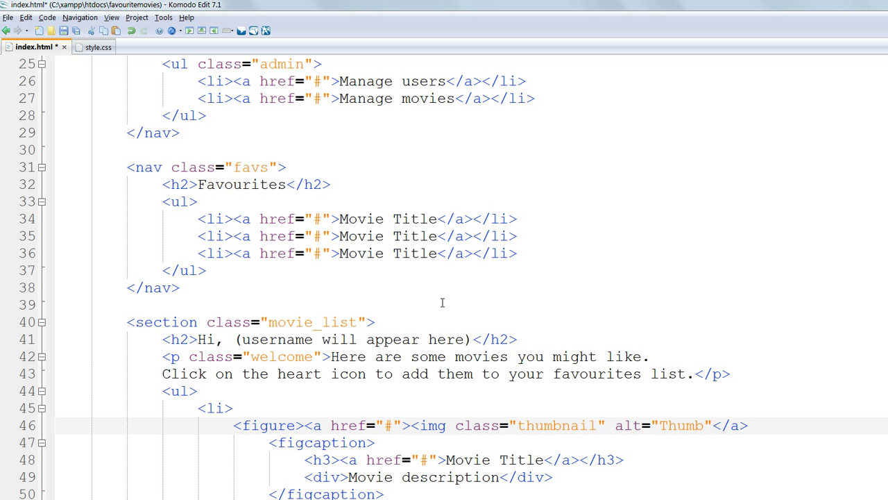
{"action": "type", "text": "nail"}
{"action": "key", "text": "Right"}
{"action": "type", "text": "s"}
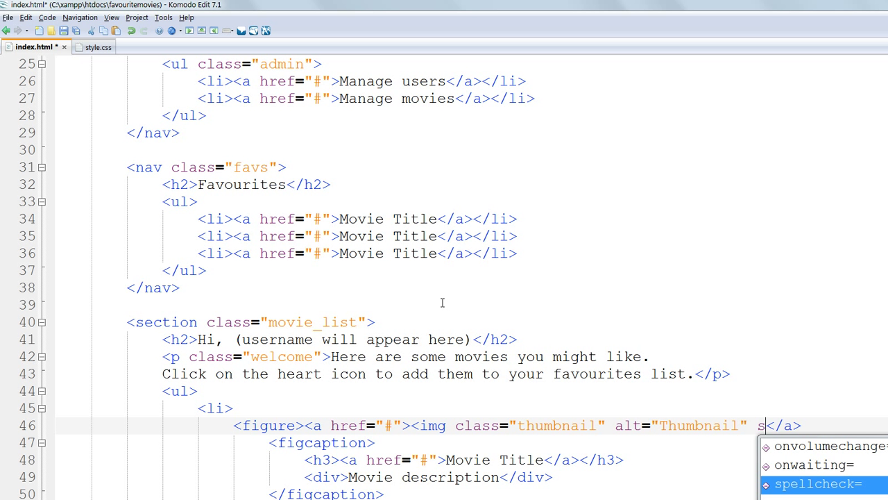
{"action": "type", "text": "rc="}
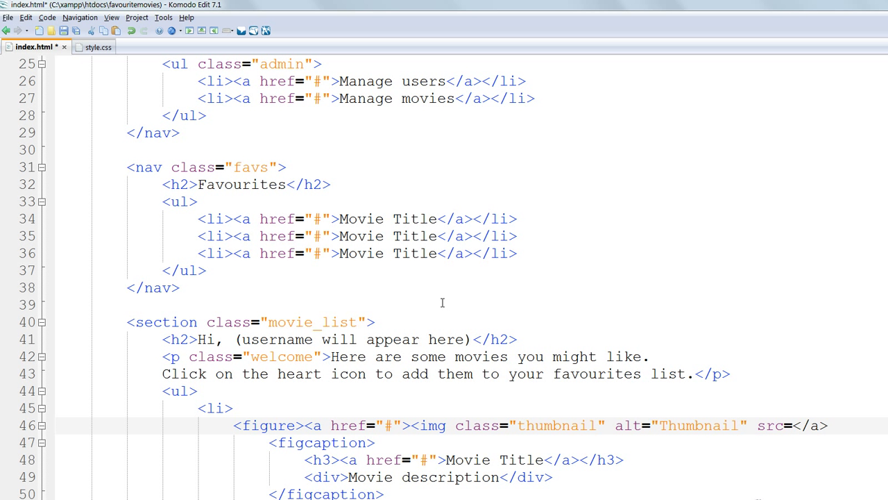
{"action": "type", "text": "\""}
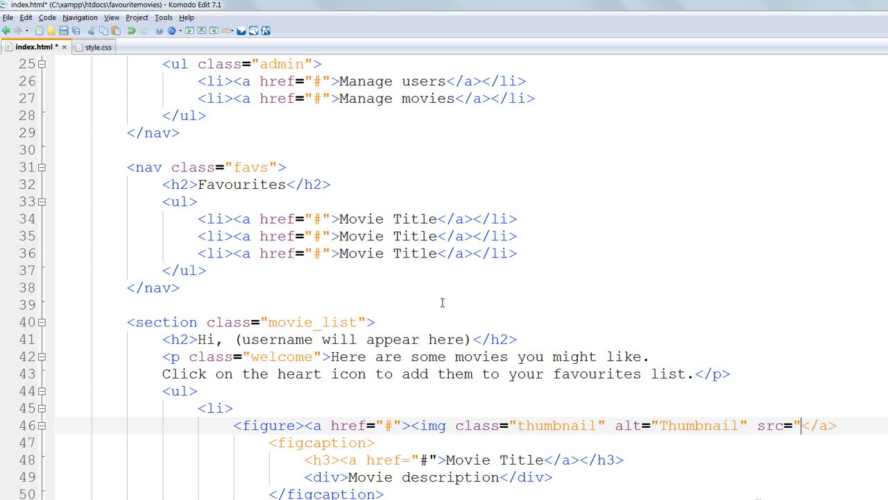
{"action": "type", "text": "images"}
{"action": "type", "text": "-m"}
{"action": "type", "text": "ovies/"}
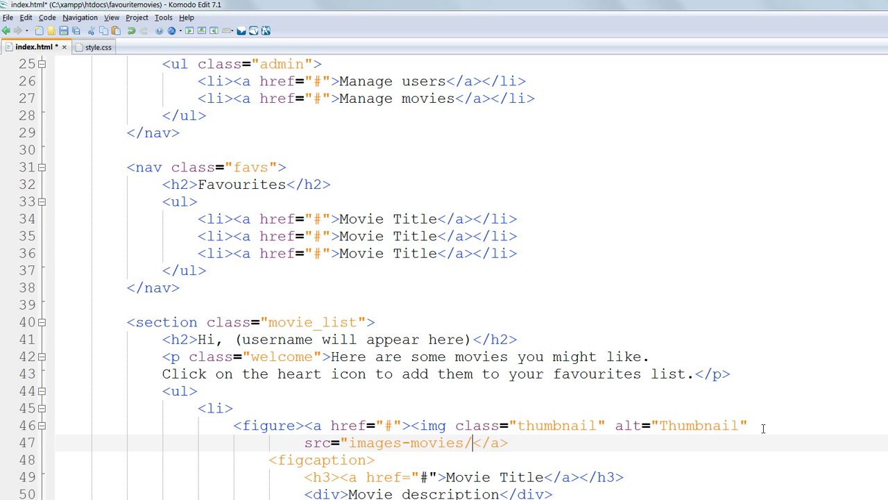
{"action": "type", "text": "thumbnai"}
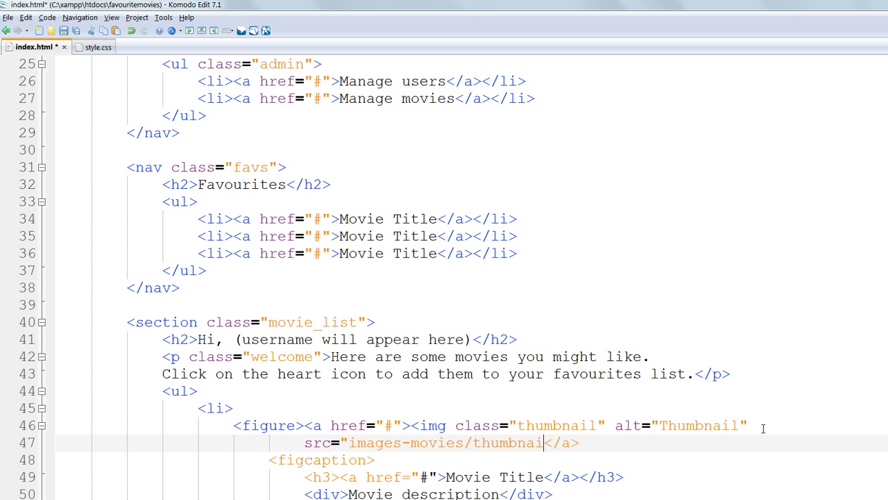
{"action": "type", "text": "l.pn"}
{"action": "type", "text": "g\">"}
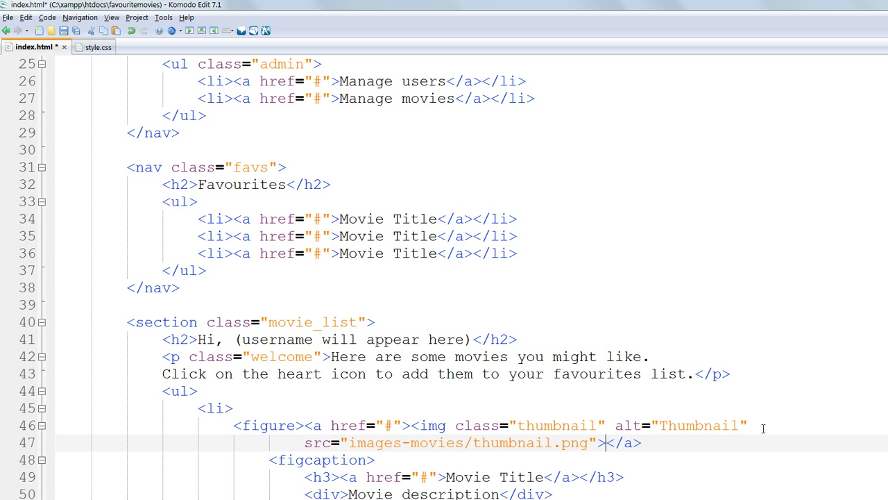
{"action": "key", "text": "alt+f"}
{"action": "key", "text": "s"}
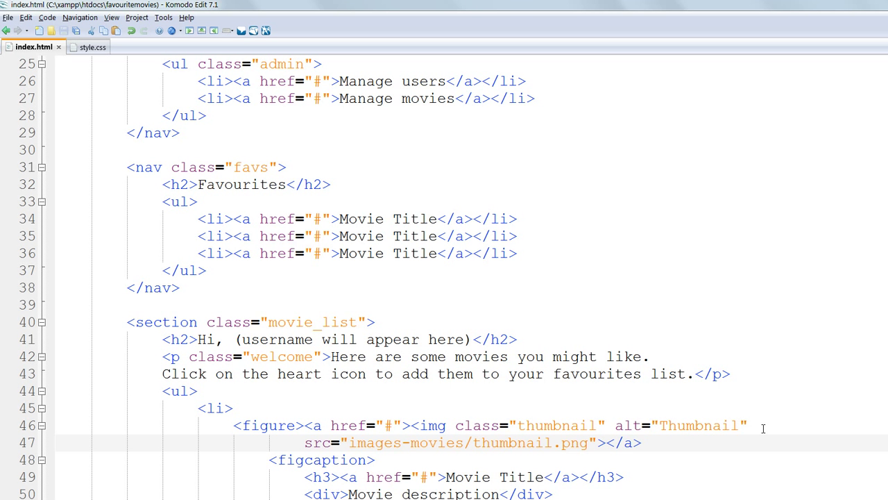
Add class="description" to the first movie's div on line 50 and save index.html
{"action": "key", "text": "Down"}
{"action": "key", "text": "Down"}
{"action": "key", "text": "Down"}
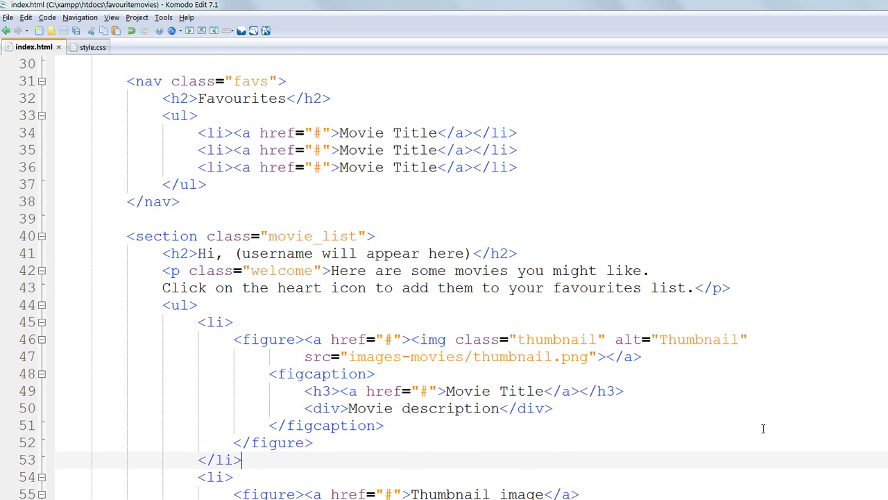
{"action": "key", "text": "Down"}
{"action": "key", "text": "Down"}
{"action": "key", "text": "Down"}
{"action": "key", "text": "Down"}
{"action": "key", "text": "Down"}
{"action": "key", "text": "Down"}
{"action": "key", "text": "Down"}
{"action": "key", "text": "Down"}
{"action": "key", "text": "Down"}
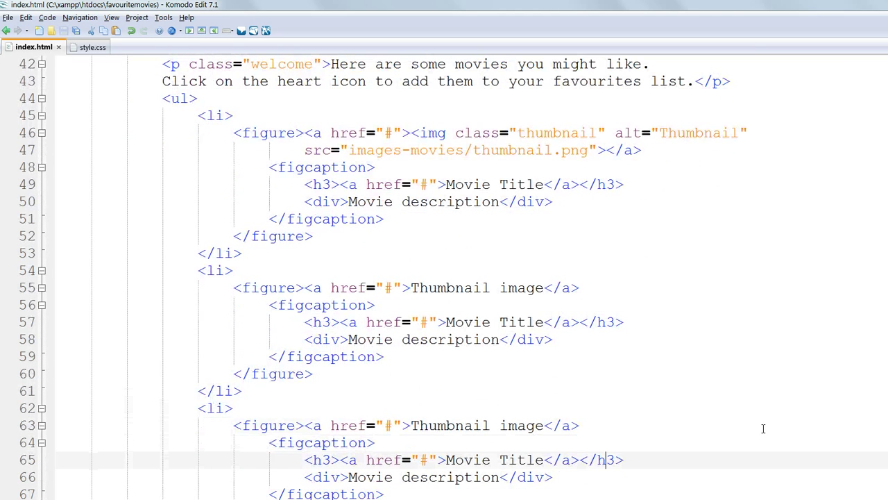
{"action": "key", "text": "Up"}
{"action": "key", "text": "Up"}
{"action": "key", "text": "Up"}
{"action": "key", "text": "Up"}
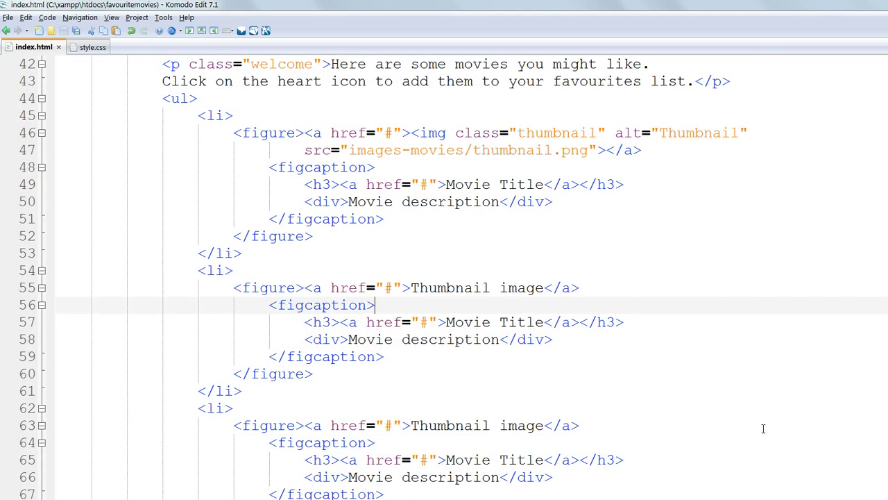
{"action": "key", "text": "Up"}
{"action": "key", "text": "Up"}
{"action": "key", "text": "Up"}
{"action": "key", "text": "Up"}
{"action": "key", "text": "Up"}
{"action": "key", "text": "Up"}
{"action": "key", "text": "Left"}
{"action": "key", "text": "ctrl+Left"}
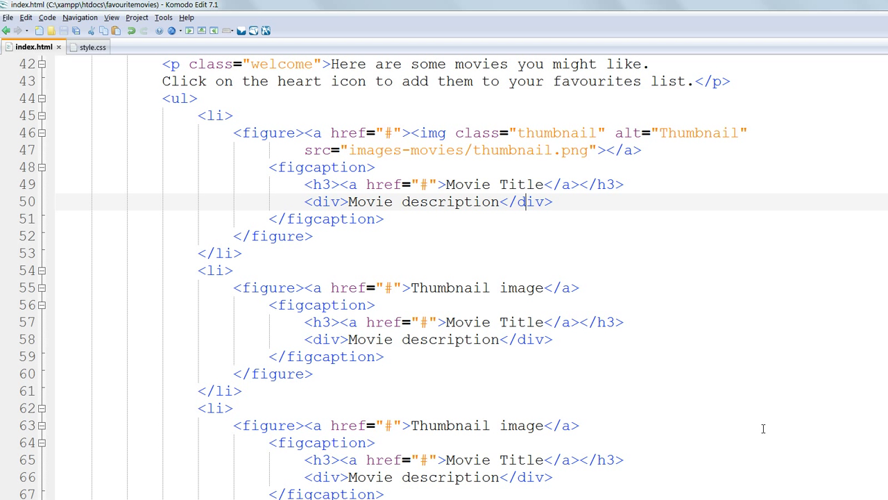
{"action": "key", "text": "ctrl+Left"}
{"action": "key", "text": "ctrl+Left"}
{"action": "key", "text": "ctrl+Left"}
{"action": "key", "text": "Left"}
{"action": "type", "text": "c"}
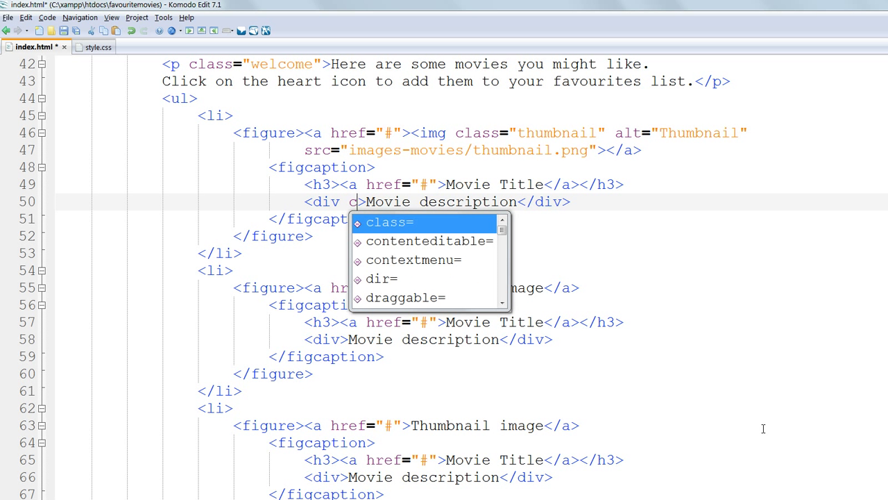
{"action": "type", "text": "lass=\""}
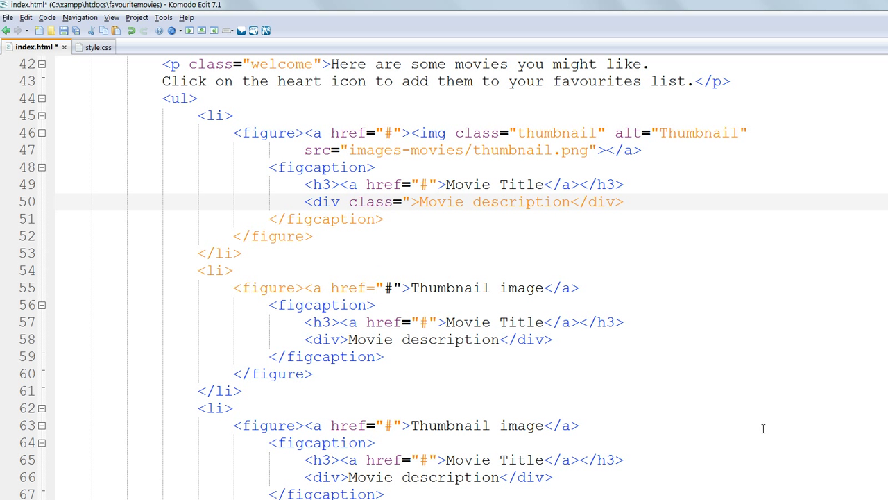
{"action": "type", "text": "\""}
{"action": "key", "text": "Left"}
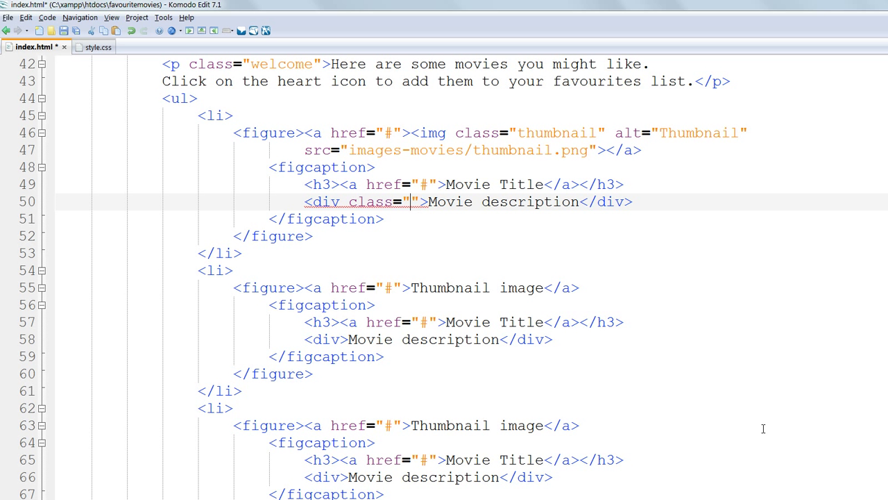
{"action": "type", "text": "descrip"}
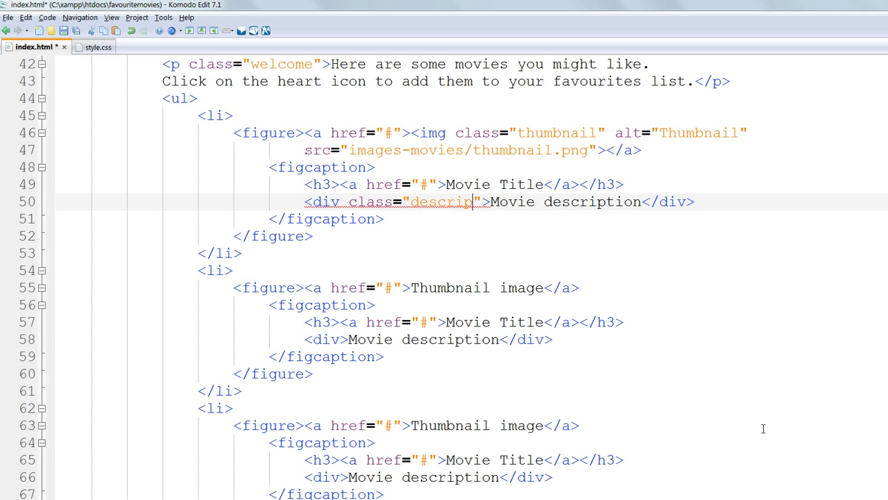
{"action": "type", "text": "tion"}
{"action": "key", "text": "ctrl+s"}
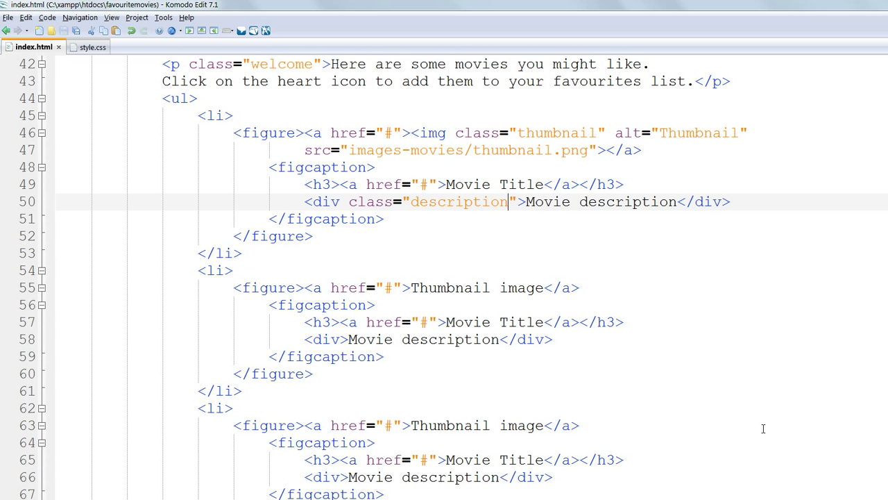
{"action": "key", "text": "Down"}
{"action": "key", "text": "Down"}
{"action": "key", "text": "Down"}
Select and copy the first movie <li> item with its thumbnail and description markup
{"action": "key", "text": "shift+Up"}
{"action": "key", "text": "shift+Up"}
{"action": "key", "text": "shift+Up"}
{"action": "key", "text": "Up"}
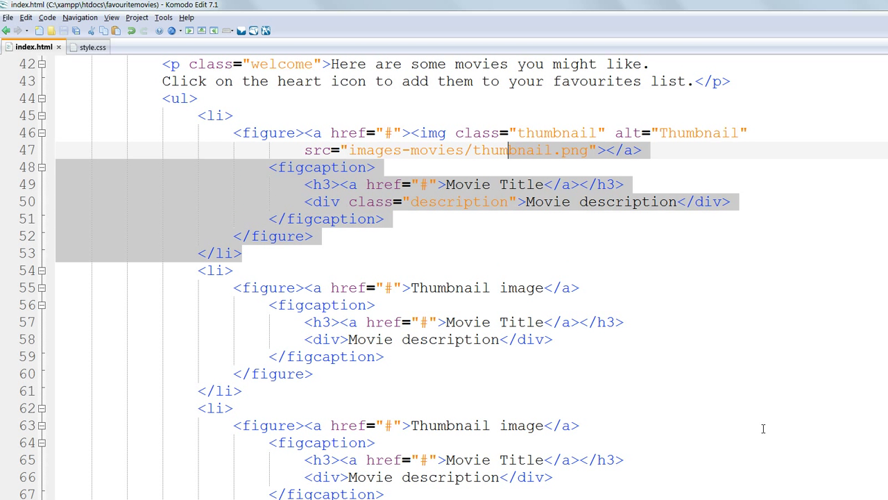
{"action": "key", "text": "shift+Up"}
{"action": "key", "text": "shift+Up"}
{"action": "key", "text": "shift+Home"}
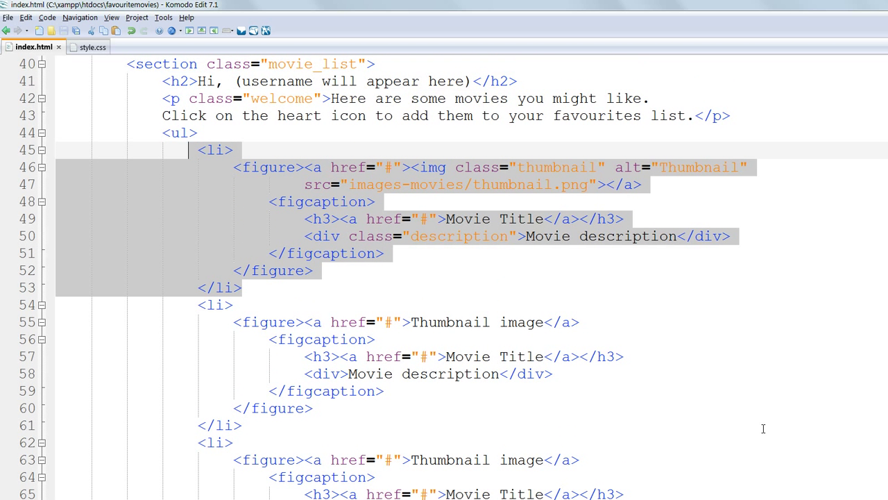
{"action": "key", "text": "shift+Left"}
{"action": "key", "text": "shift+Left"}
{"action": "key", "text": "shift+Left"}
{"action": "key", "text": "shift+Left"}
{"action": "key", "text": "shift+Left"}
{"action": "key", "text": "shift+Left"}
{"action": "key", "text": "shift+Left"}
{"action": "key", "text": "shift+Left"}
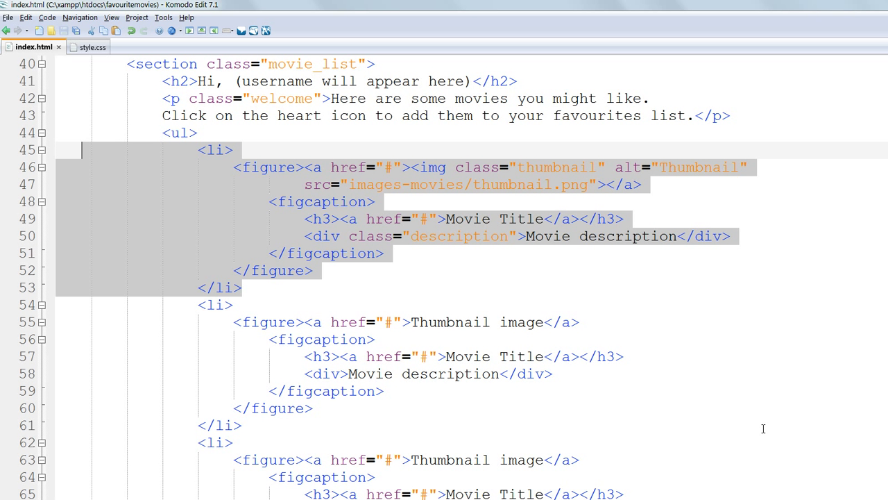
{"action": "key", "text": "shift+Left"}
{"action": "key", "text": "shift+Left"}
{"action": "key", "text": "shift+Left"}
{"action": "key", "text": "ctrl+c"}
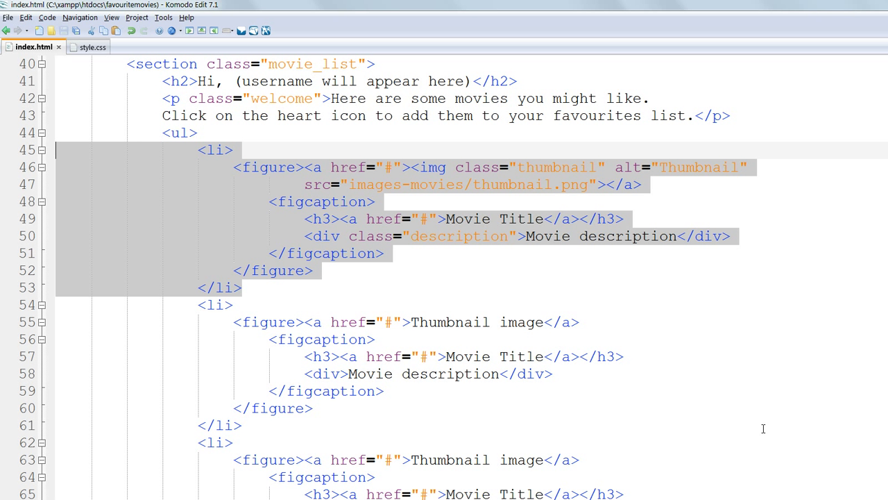
{"action": "key", "text": "Right"}
Replace the second and third movie items with copies of the first and save index.html
{"action": "key", "text": "shift+Down"}
{"action": "key", "text": "shift+Down"}
{"action": "key", "text": "shift+Down"}
{"action": "key", "text": "shift+Down"}
{"action": "key", "text": "shift+Down"}
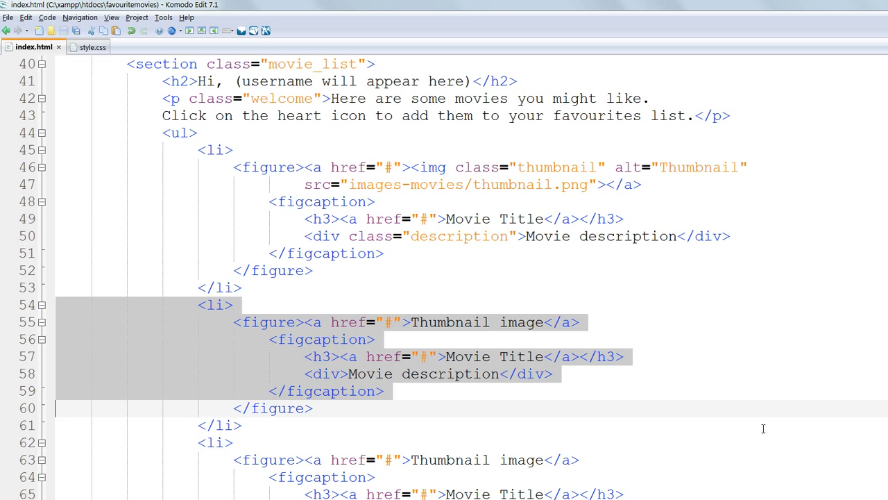
{"action": "key", "text": "shift+Down"}
{"action": "key", "text": "shift+Down"}
{"action": "key", "text": "shift+Down"}
{"action": "key", "text": "shift+Down"}
{"action": "key", "text": "shift+Down"}
{"action": "key", "text": "shift+Down"}
{"action": "key", "text": "shift+Down"}
{"action": "key", "text": "shift+Down"}
{"action": "key", "text": "shift+Down"}
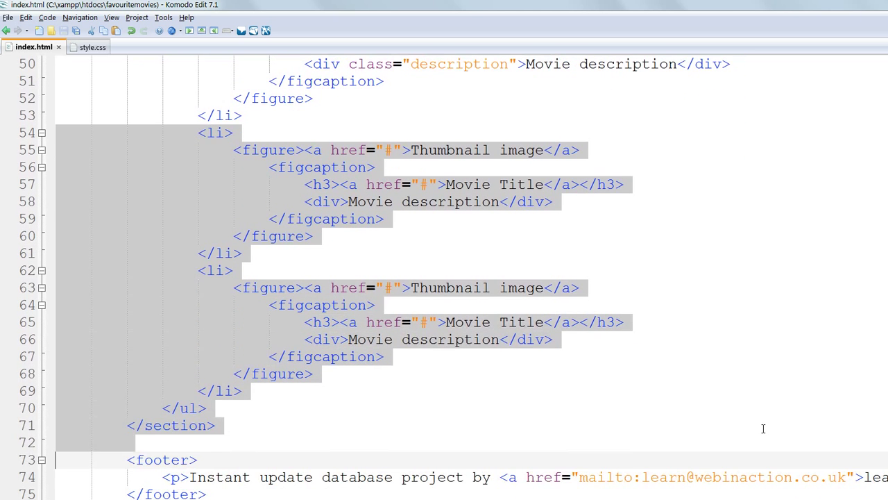
{"action": "key", "text": "shift+Down"}
{"action": "key", "text": "shift+Down"}
{"action": "key", "text": "shift+Up"}
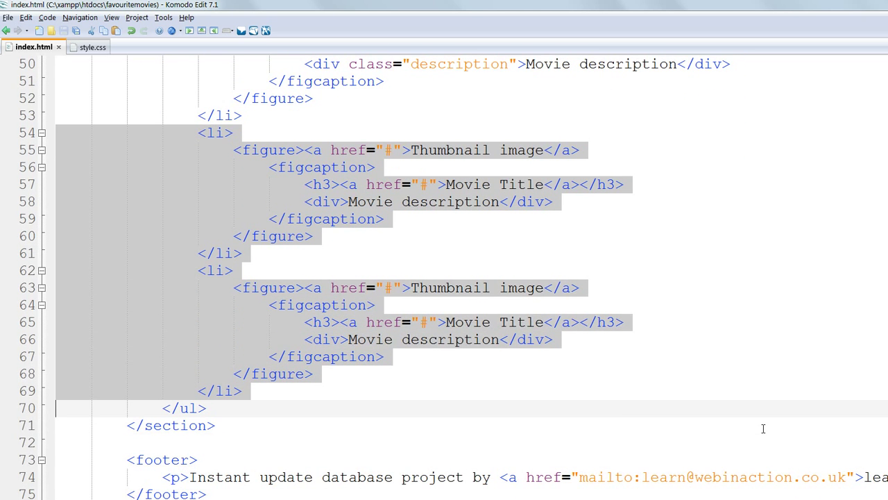
{"action": "key", "text": "ctrl+v"}
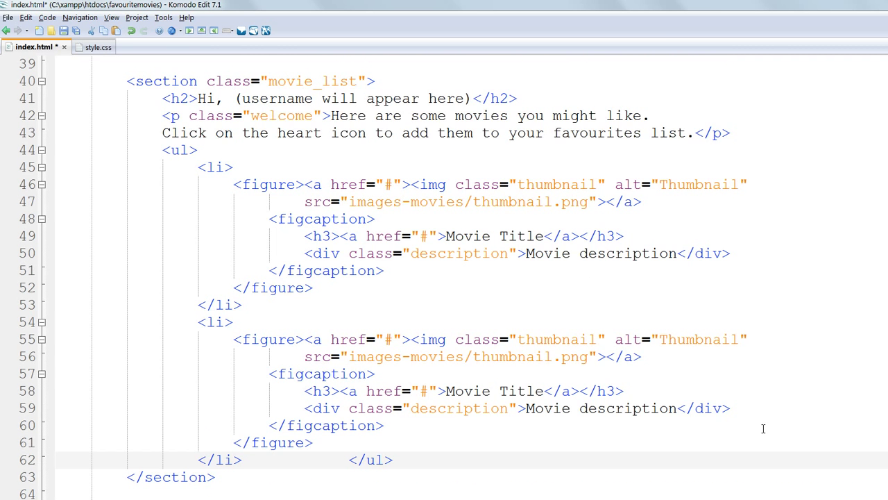
{"action": "key", "text": "ctrl+v"}
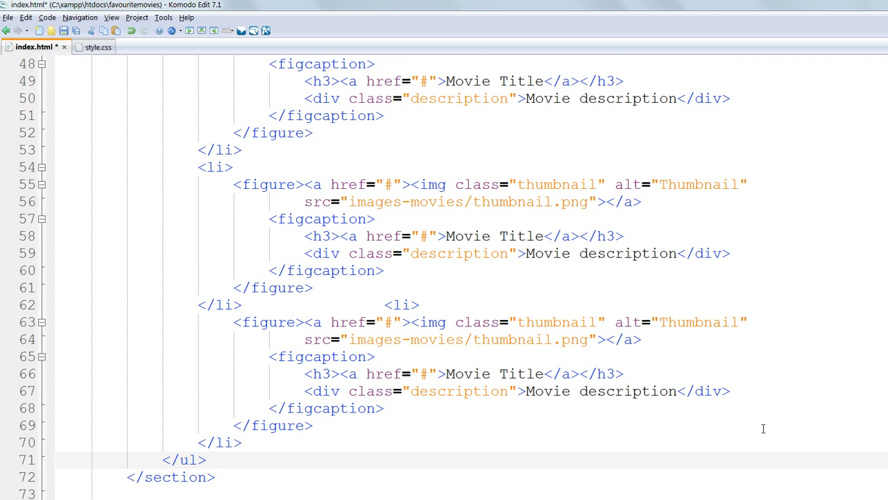
{"action": "key", "text": "alt+f"}
{"action": "key", "text": "s"}
{"action": "key", "text": "Up"}
{"action": "key", "text": "Up"}
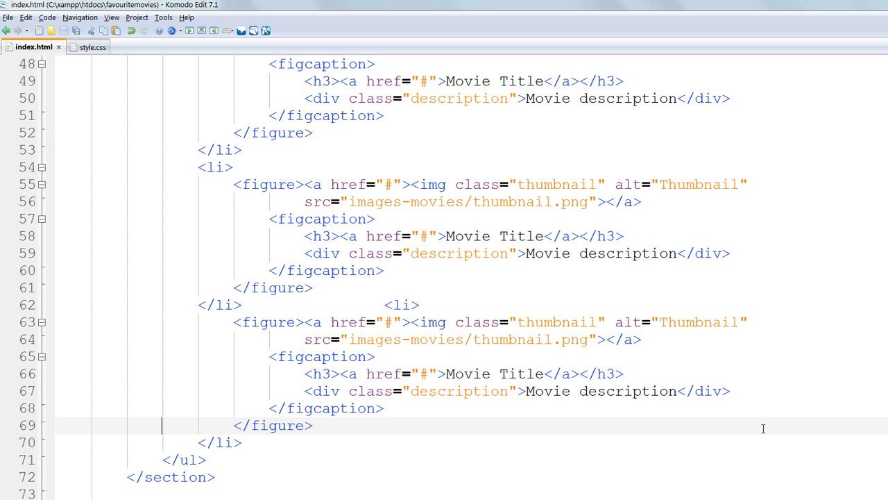
{"action": "key", "text": "Up"}
{"action": "key", "text": "Up"}
{"action": "key", "text": "Up"}
{"action": "key", "text": "Up"}
{"action": "key", "text": "Up"}
{"action": "key", "text": "Up"}
{"action": "key", "text": "Up"}
Put the joined opening <li> on its own line, save, and switch to Firefox to view the page
{"action": "key", "text": "Right"}
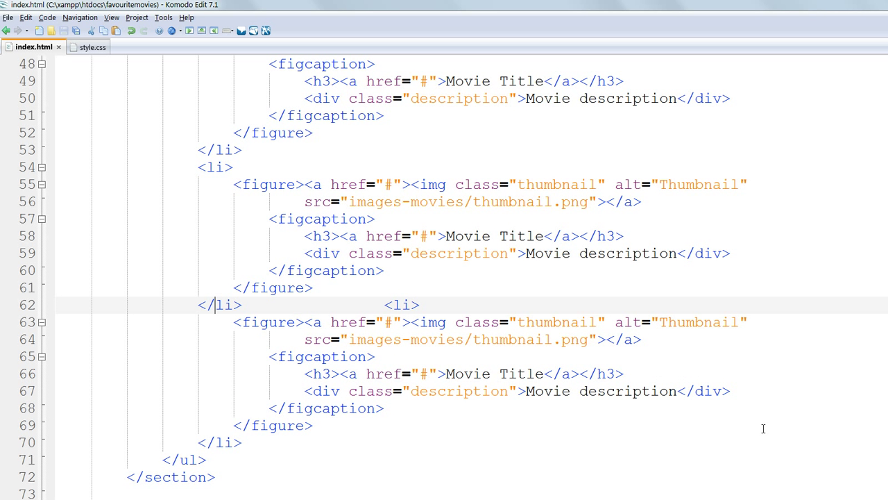
{"action": "key", "text": "Right"}
{"action": "key", "text": "Right"}
{"action": "key", "text": "Right"}
{"action": "key", "text": "Right"}
{"action": "key", "text": "Right"}
{"action": "key", "text": "BackSpace"}
{"action": "key", "text": "Return"}
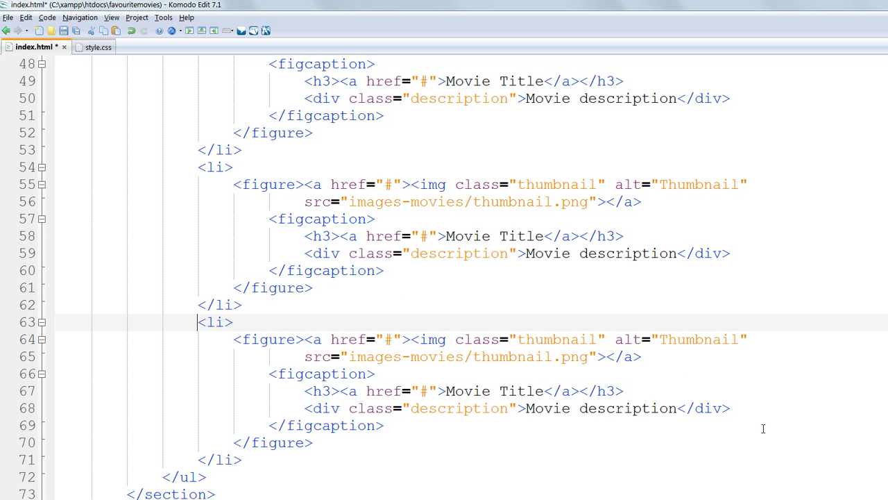
{"action": "key", "text": "alt+f"}
{"action": "key", "text": "s"}
{"action": "scroll", "coordinate": [763, 428], "scroll_direction": "up", "scroll_amount": 1}
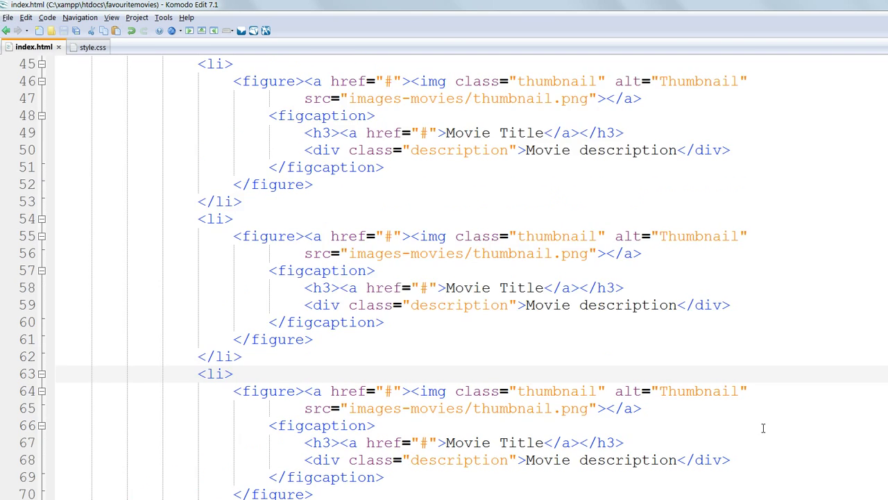
{"action": "scroll", "coordinate": [736, 342], "scroll_direction": "up", "scroll_amount": 2}
{"action": "scroll", "coordinate": [700, 321], "scroll_direction": "down", "scroll_amount": 2}
{"action": "scroll", "coordinate": [692, 323], "scroll_direction": "down", "scroll_amount": 2}
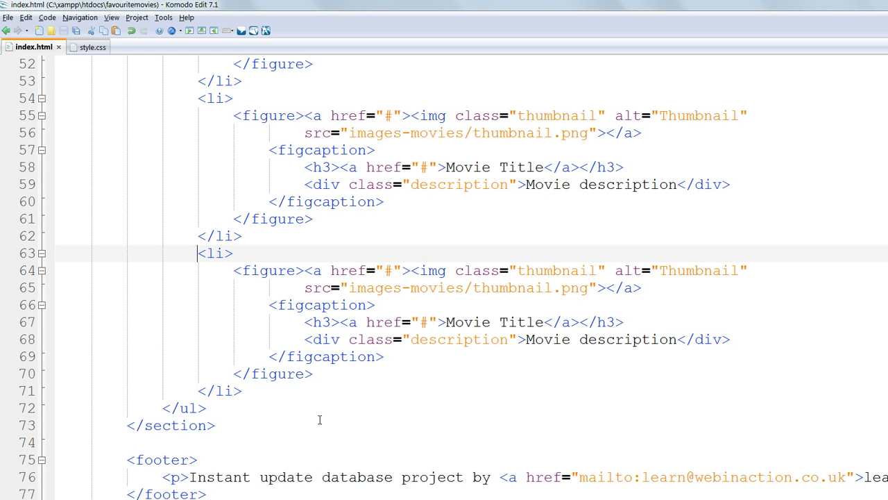
{"action": "scroll", "coordinate": [319, 419], "scroll_direction": "up", "scroll_amount": 8}
{"action": "scroll", "coordinate": [316, 347], "scroll_direction": "up", "scroll_amount": 6}
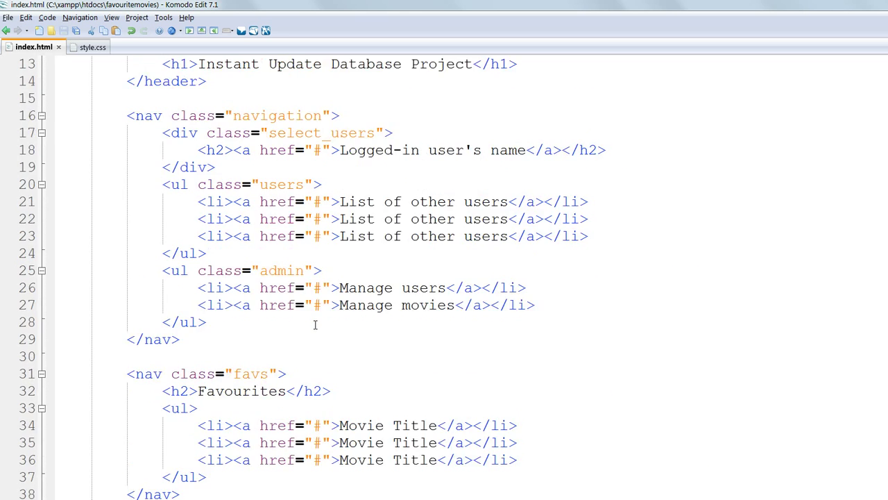
{"action": "scroll", "coordinate": [316, 324], "scroll_direction": "down", "scroll_amount": 7}
{"action": "scroll", "coordinate": [313, 325], "scroll_direction": "down", "scroll_amount": 4}
{"action": "scroll", "coordinate": [302, 324], "scroll_direction": "down", "scroll_amount": 3}
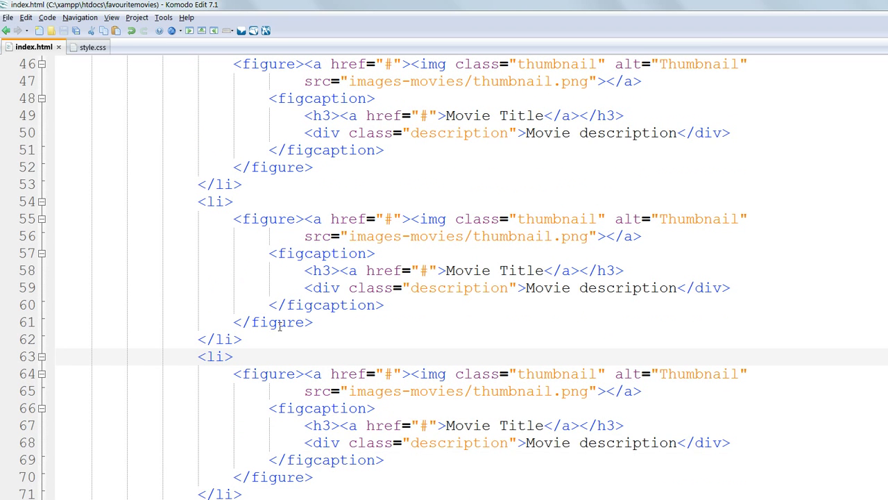
{"action": "key", "text": "alt+Tab"}
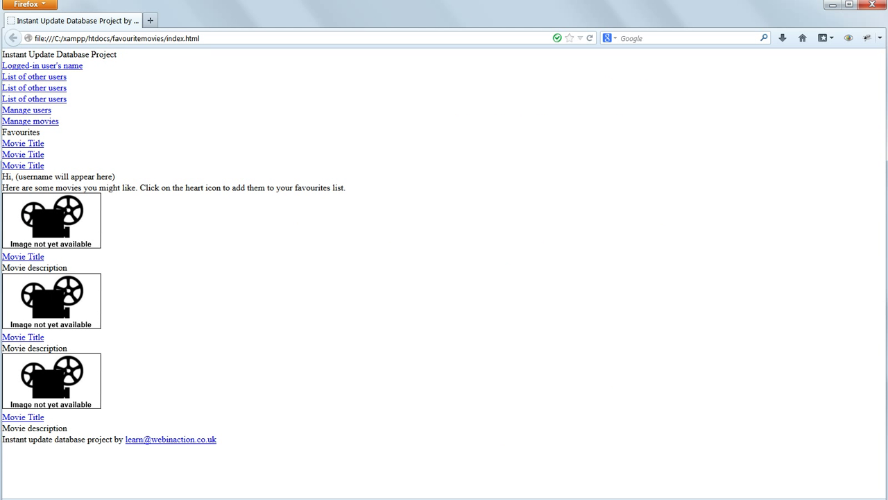